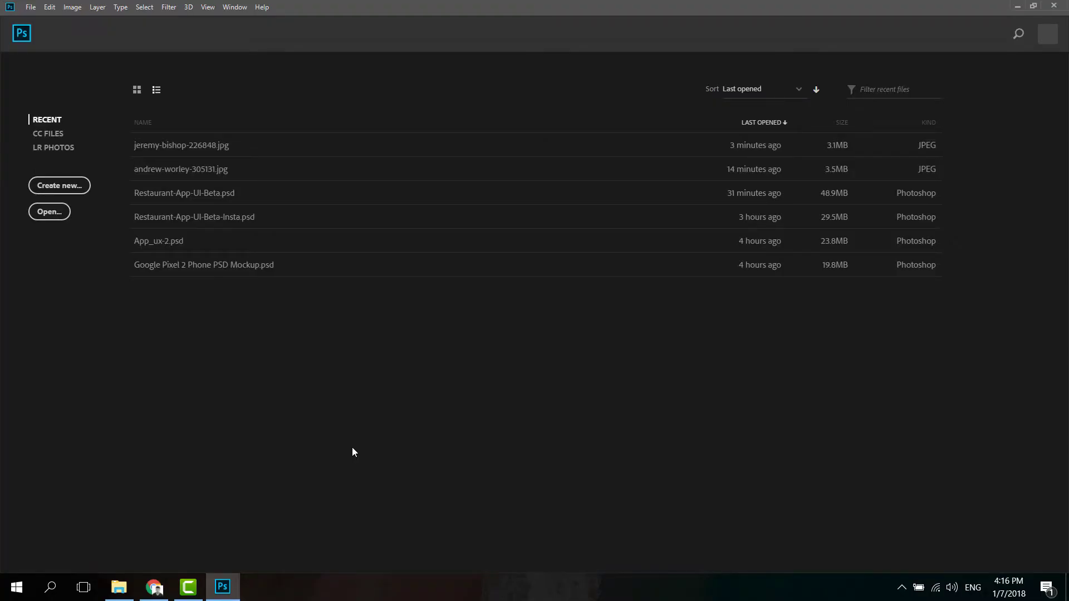
- Open the umbrella photo from File Explorer and duplicate its Background layer as Background copy
{"action": "left_click", "coordinate": [118, 587]}
{"action": "left_click_drag", "start_coordinate": [592, 164], "coordinate": [276, 372]}
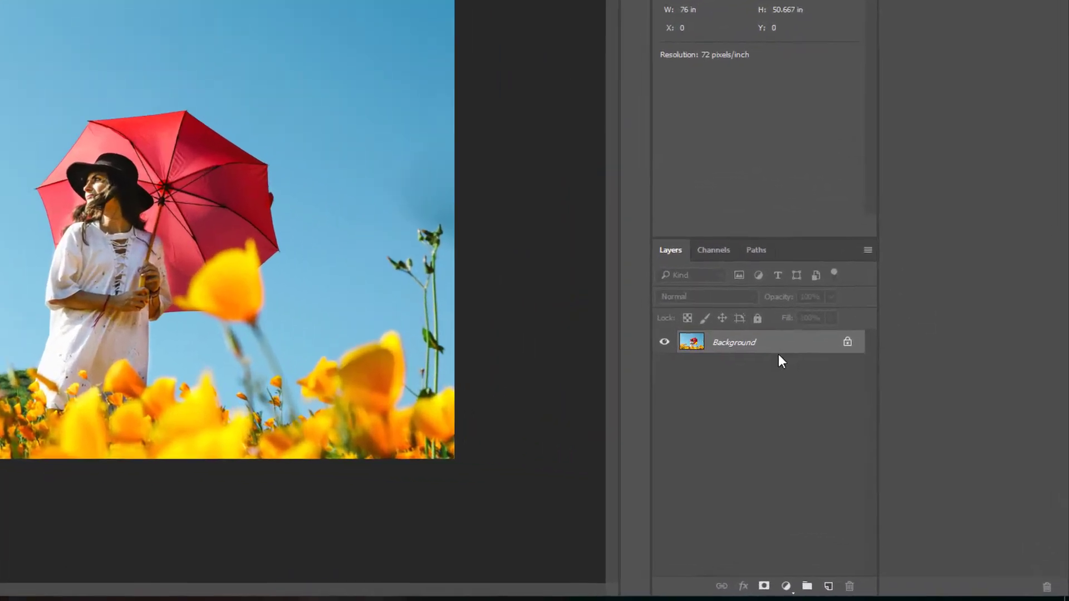
{"action": "left_click_drag", "start_coordinate": [867, 395], "coordinate": [890, 548]}
{"action": "left_click_drag", "start_coordinate": [803, 565], "coordinate": [816, 589]}
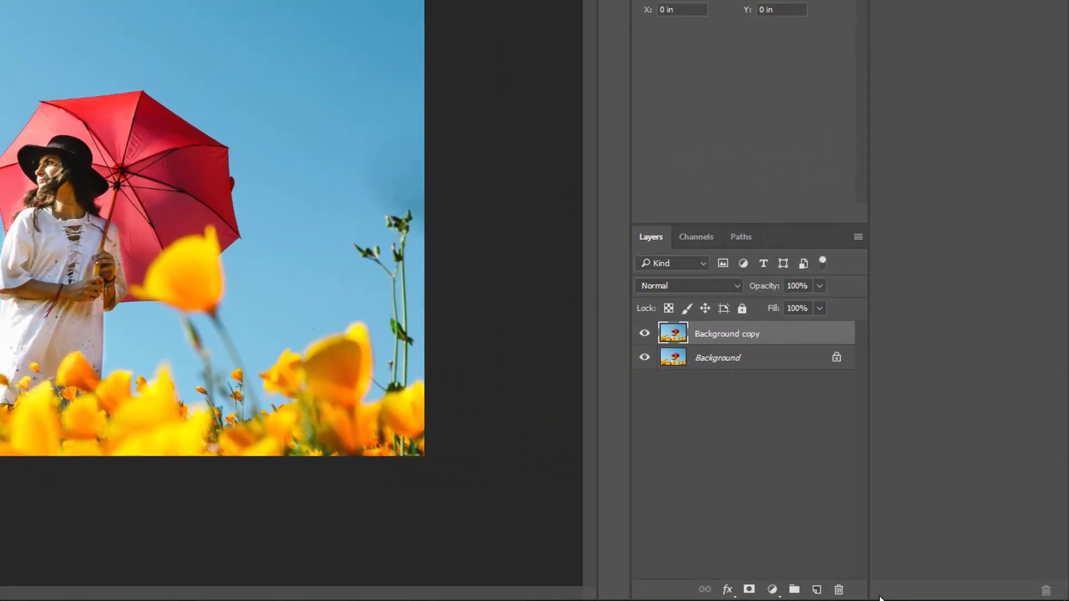
{"action": "left_click", "coordinate": [771, 595]}
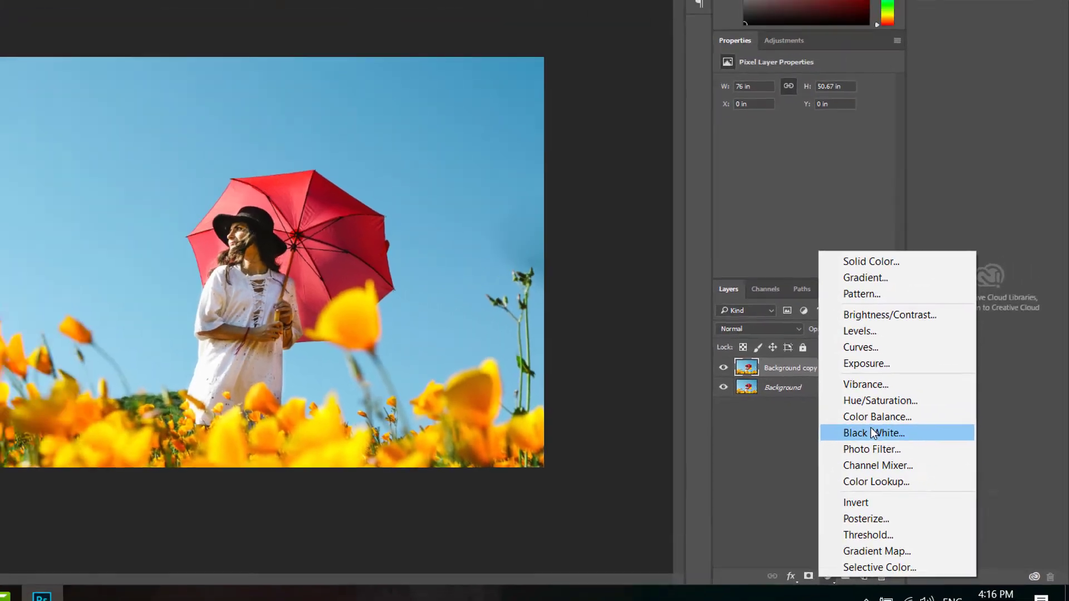
- Add a Black & White adjustment layer and toggle its visibility to compare with the colour photo
{"action": "left_click", "coordinate": [904, 448]}
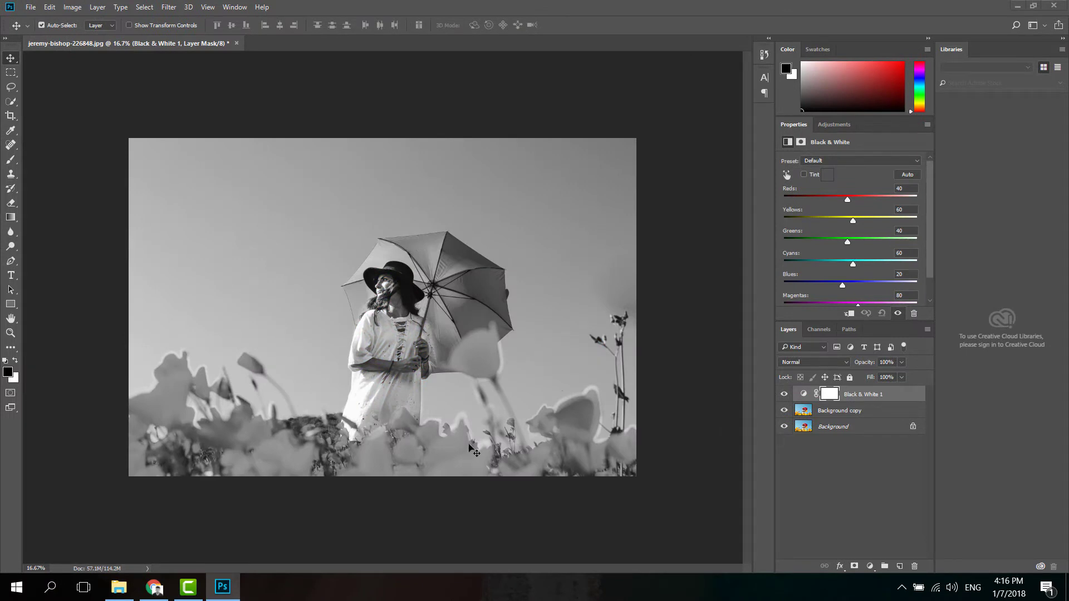
{"action": "left_click", "coordinate": [785, 395]}
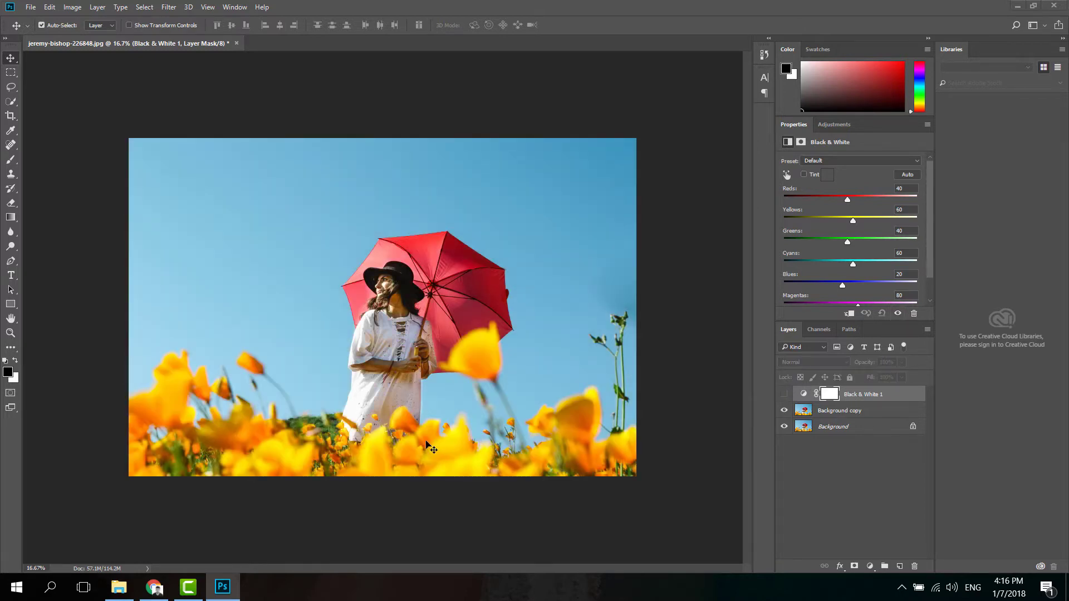
{"action": "left_click", "coordinate": [785, 393]}
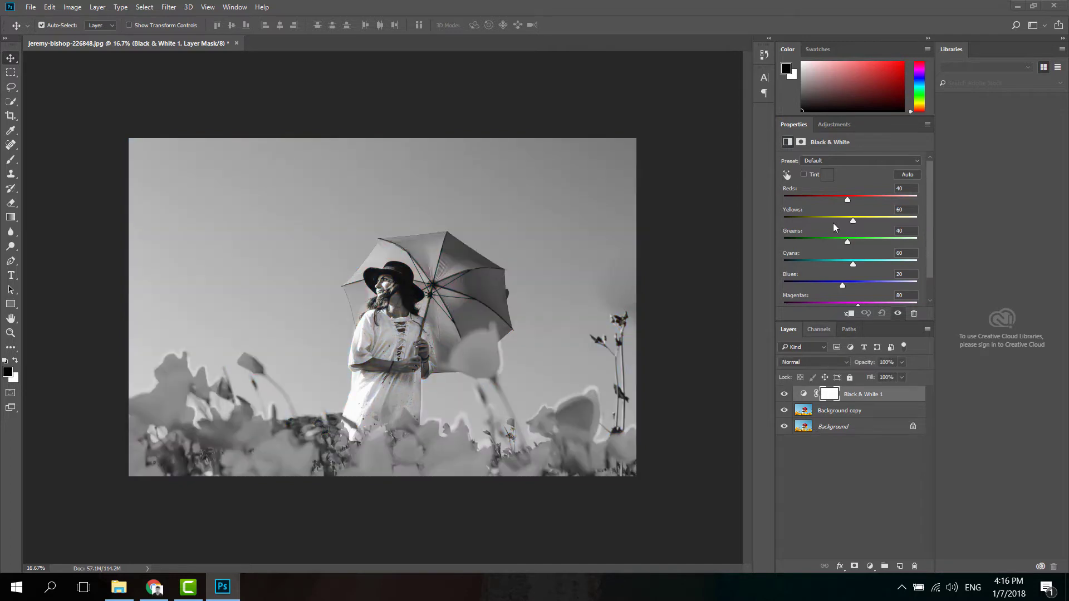
- Set the Black & White Yellows slider to about -23, then delete the layer
{"action": "left_click_drag", "start_coordinate": [853, 220], "coordinate": [824, 232]}
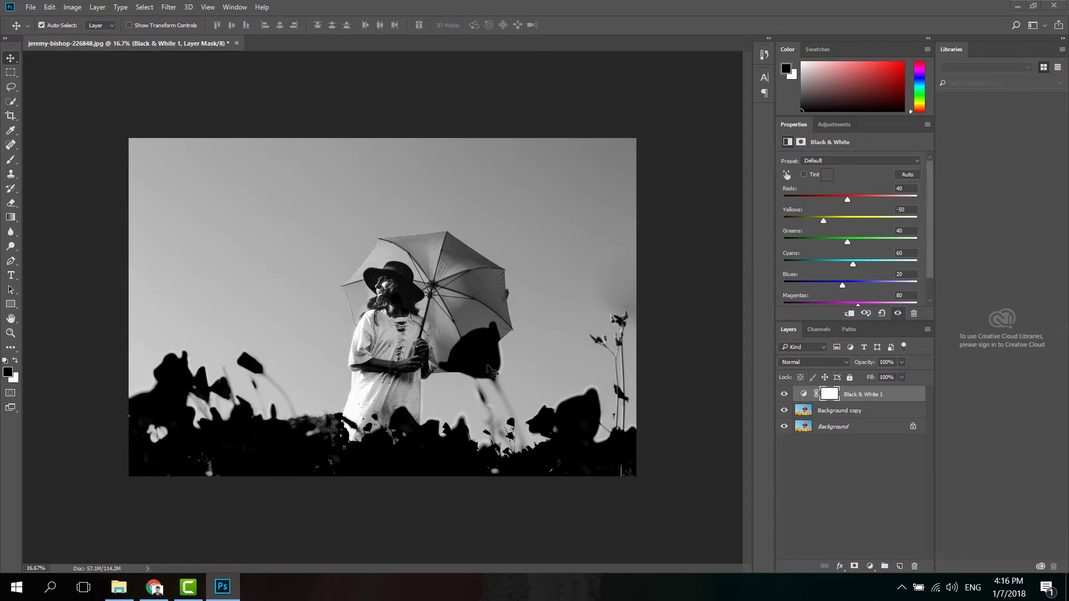
{"action": "mouse_move", "coordinate": [823, 222]}
{"action": "left_mouse_down"}
{"action": "mouse_move", "coordinate": [874, 216]}
{"action": "mouse_move", "coordinate": [830, 222]}
{"action": "left_mouse_up"}
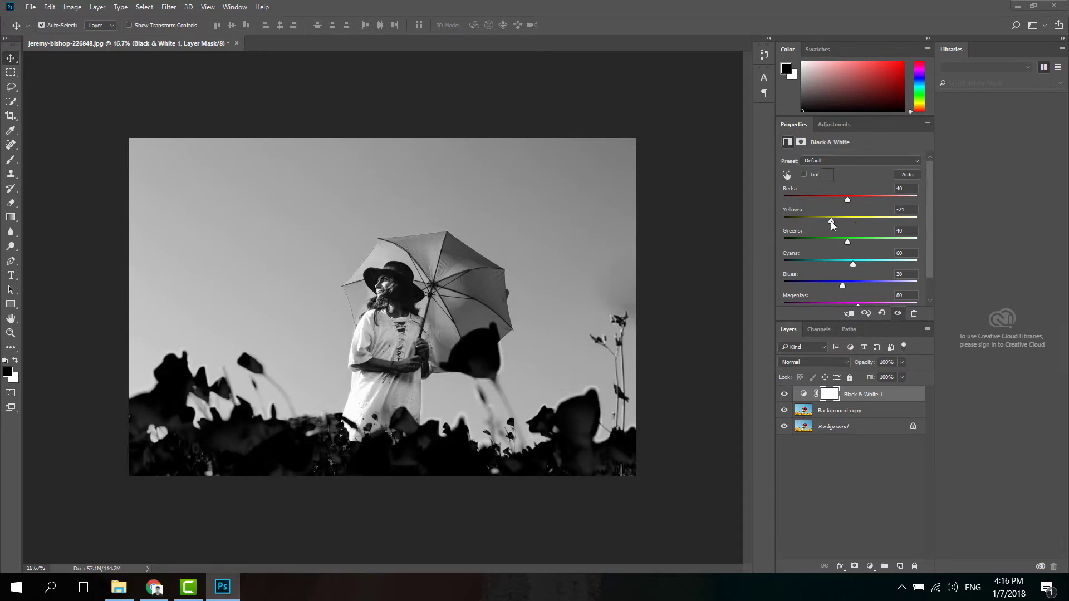
{"action": "left_click", "coordinate": [892, 399]}
{"action": "key", "text": "Delete"}
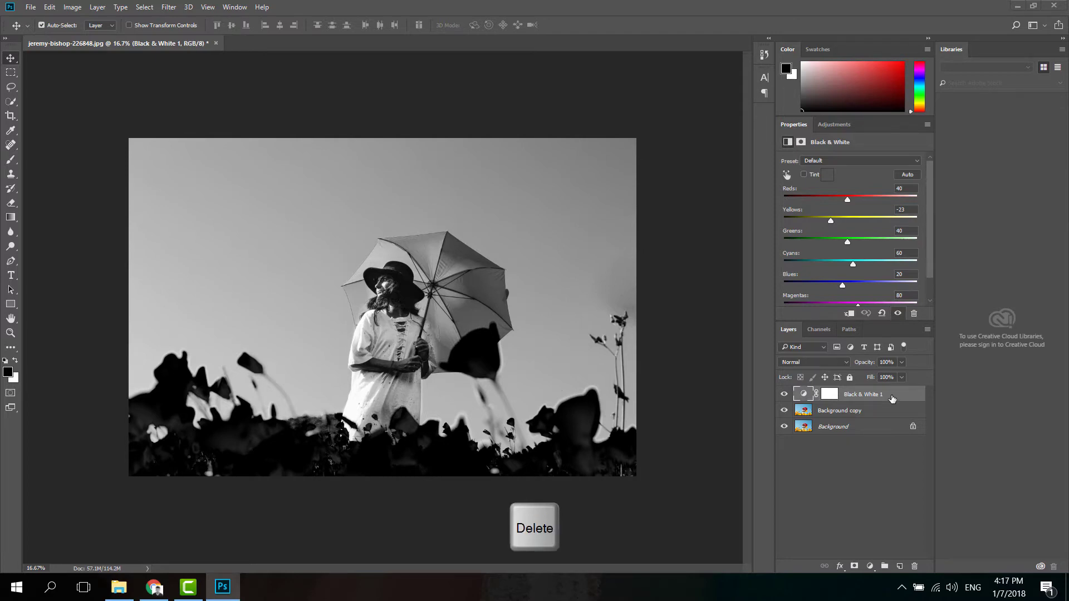
- Remove Black & White 1 and add a Hue/Saturation adjustment layer instead
{"action": "key", "text": "Delete"}
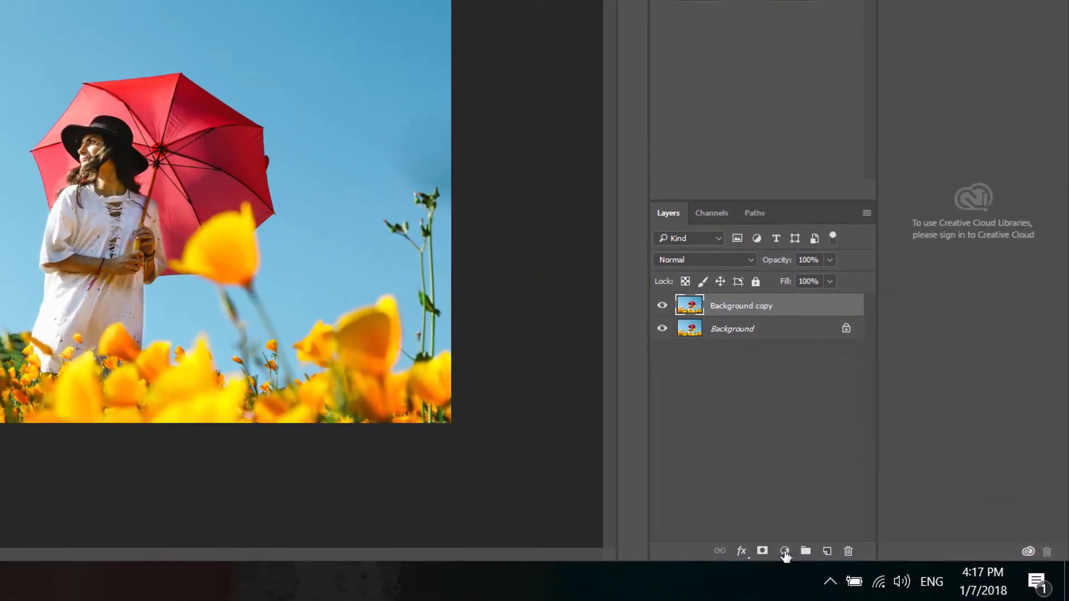
{"action": "left_click", "coordinate": [783, 551]}
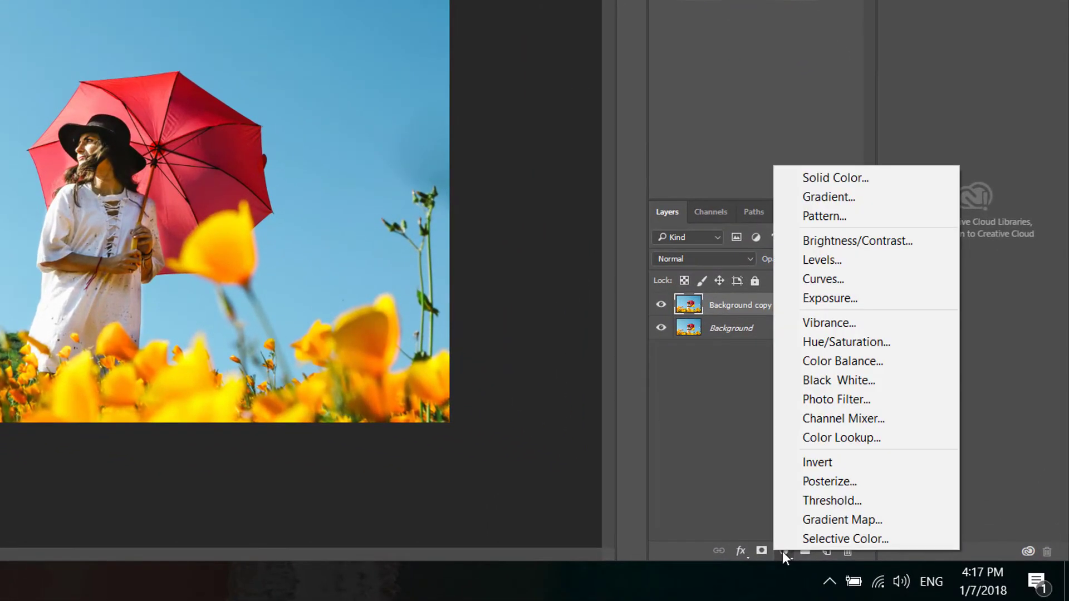
{"action": "left_click", "coordinate": [838, 339]}
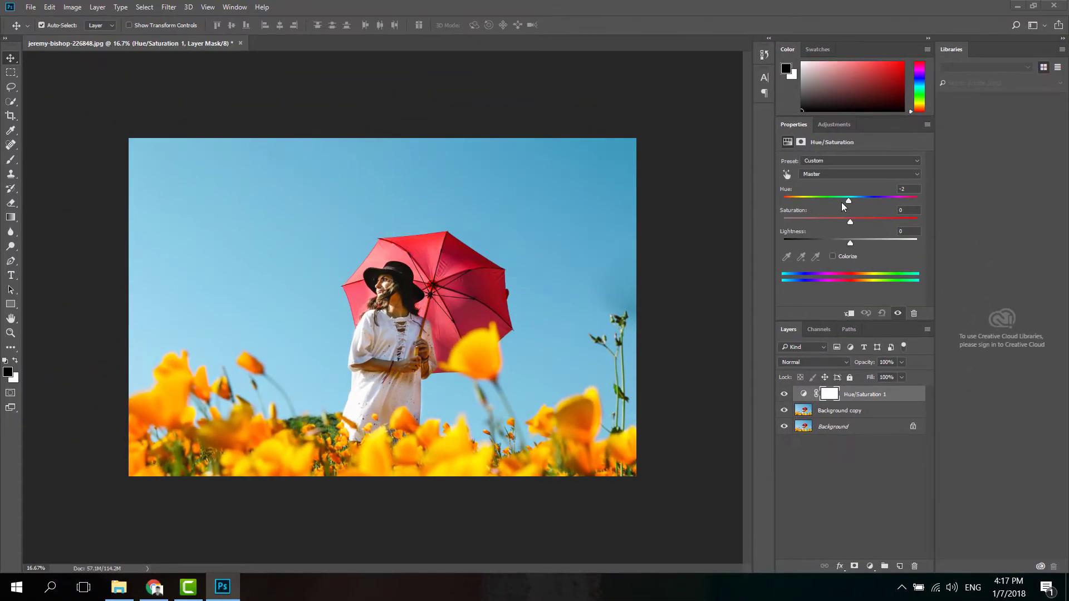
- Test the Hue and Saturation extremes, settling on Hue +15 and Saturation +9
{"action": "mouse_move", "coordinate": [846, 201]}
{"action": "left_mouse_down"}
{"action": "mouse_move", "coordinate": [811, 201]}
{"action": "mouse_move", "coordinate": [873, 212]}
{"action": "mouse_move", "coordinate": [758, 231]}
{"action": "left_mouse_up"}
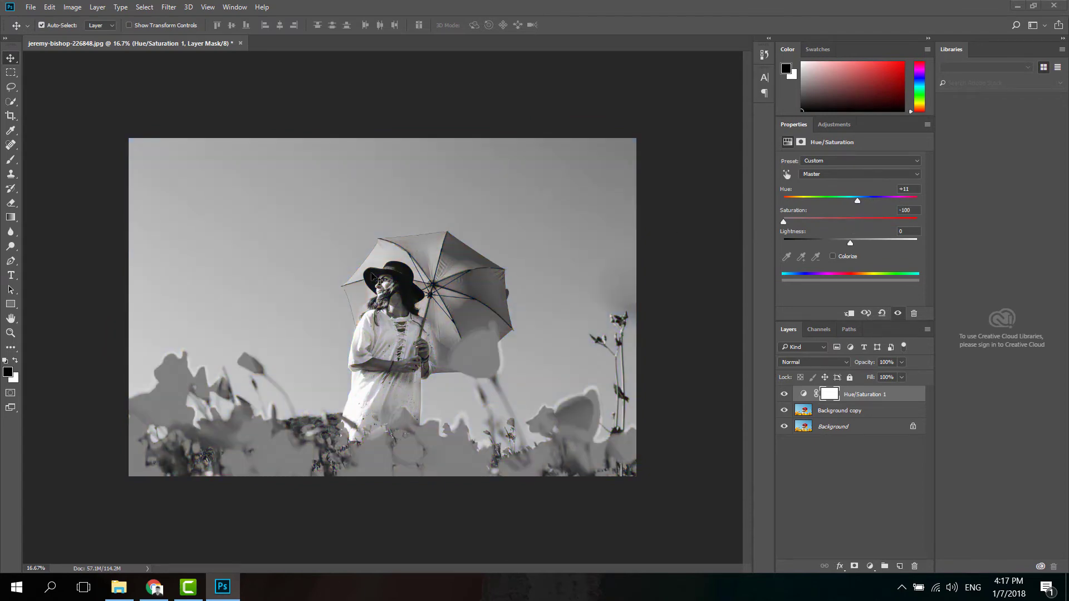
{"action": "left_click_drag", "start_coordinate": [783, 222], "coordinate": [950, 220]}
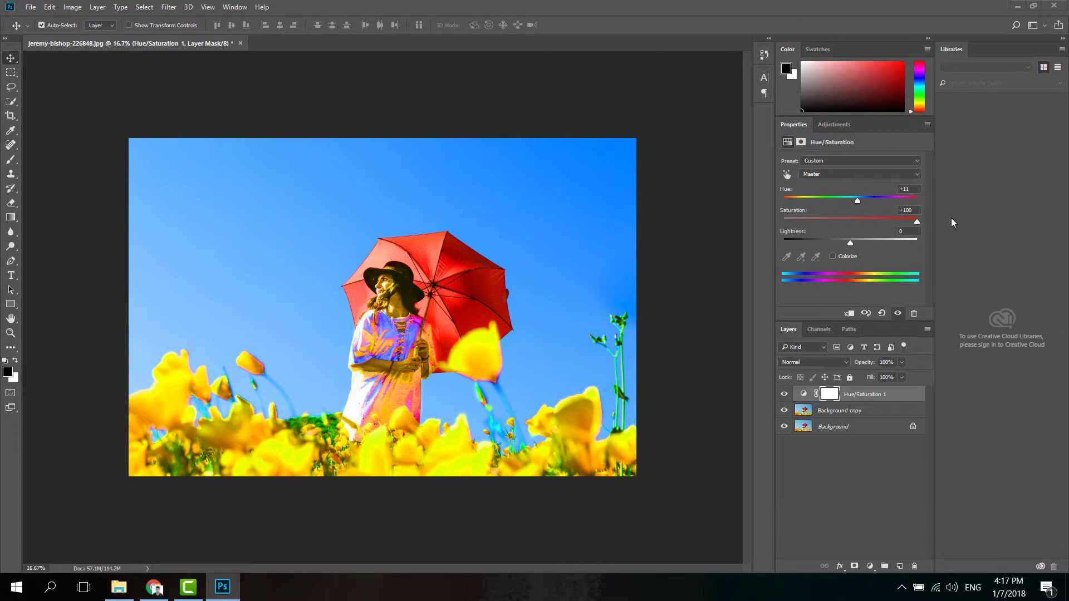
{"action": "left_click", "coordinate": [852, 219]}
{"action": "left_click_drag", "start_coordinate": [866, 222], "coordinate": [960, 223]}
{"action": "left_click", "coordinate": [857, 219]}
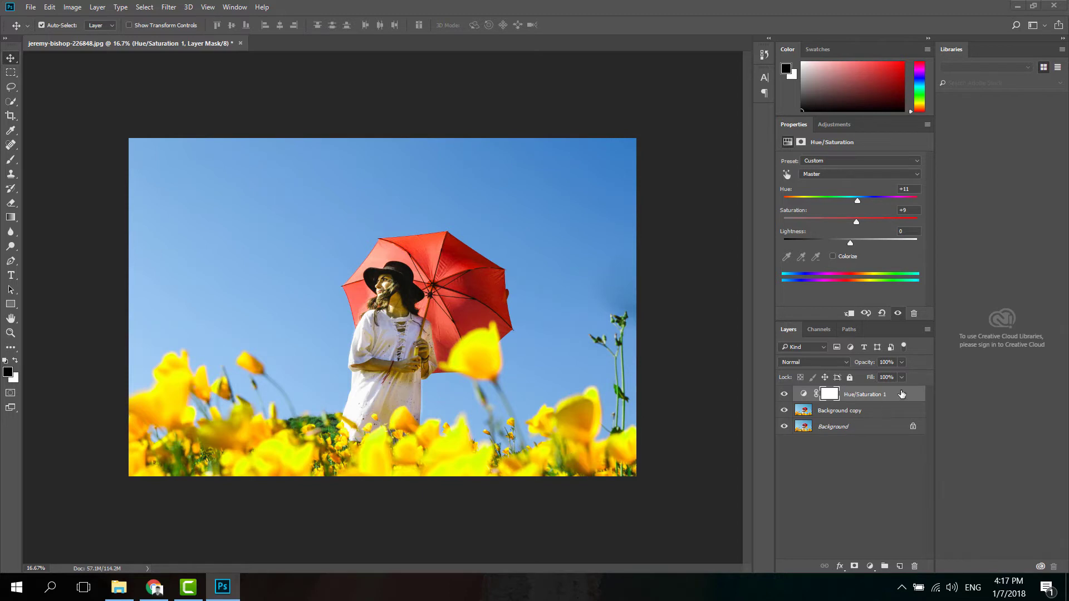
- Replace Hue/Saturation 1 with a fresh Hue/Saturation layer set to Hue +131
{"action": "left_click_drag", "start_coordinate": [903, 393], "coordinate": [914, 566]}
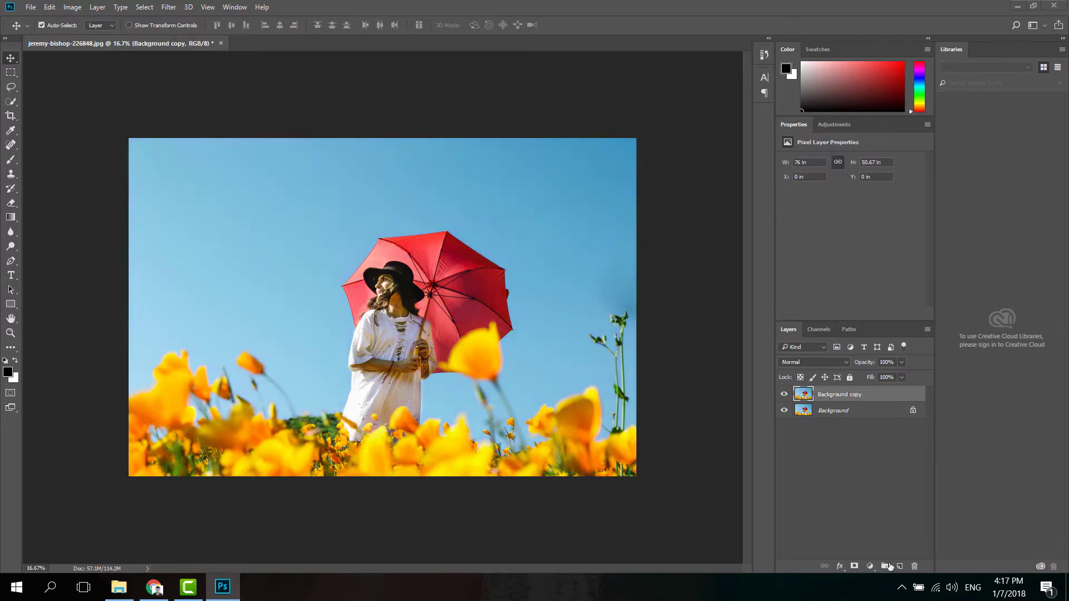
{"action": "left_click", "coordinate": [870, 566]}
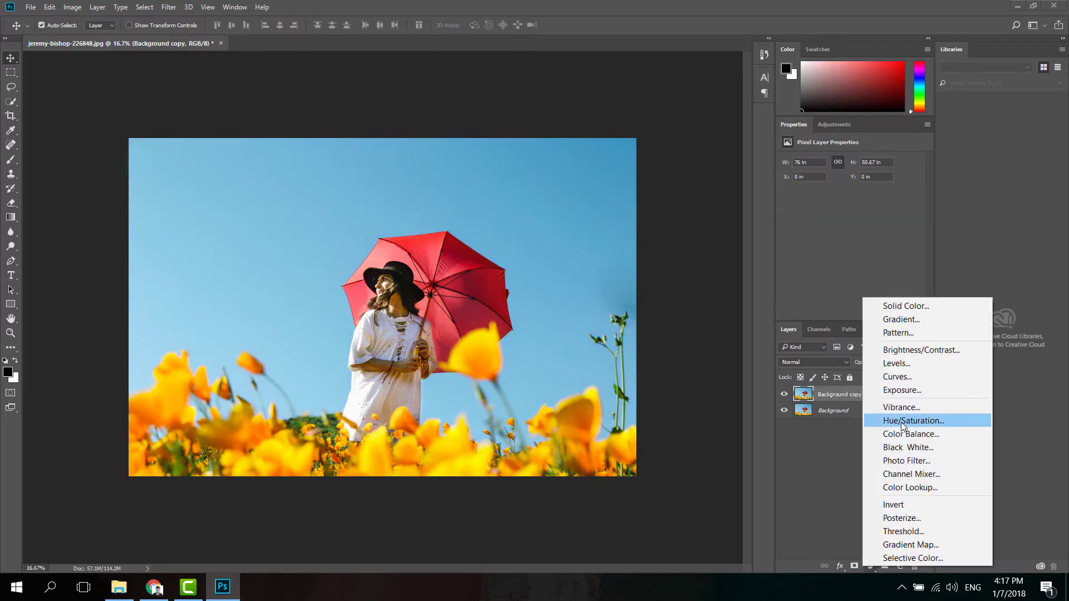
{"action": "left_click", "coordinate": [901, 422]}
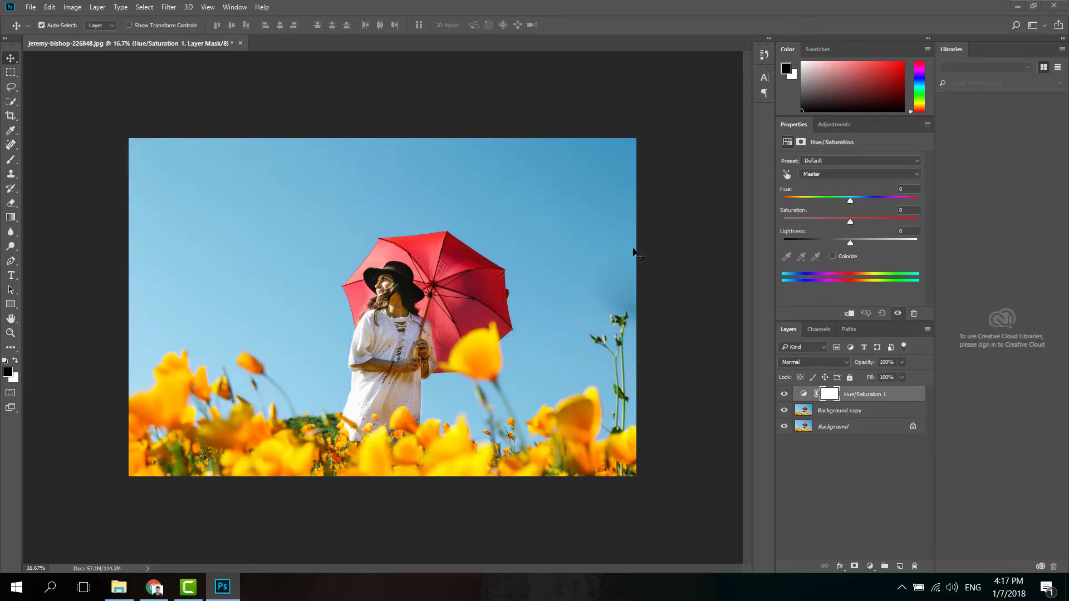
{"action": "left_click_drag", "start_coordinate": [849, 199], "coordinate": [904, 204]}
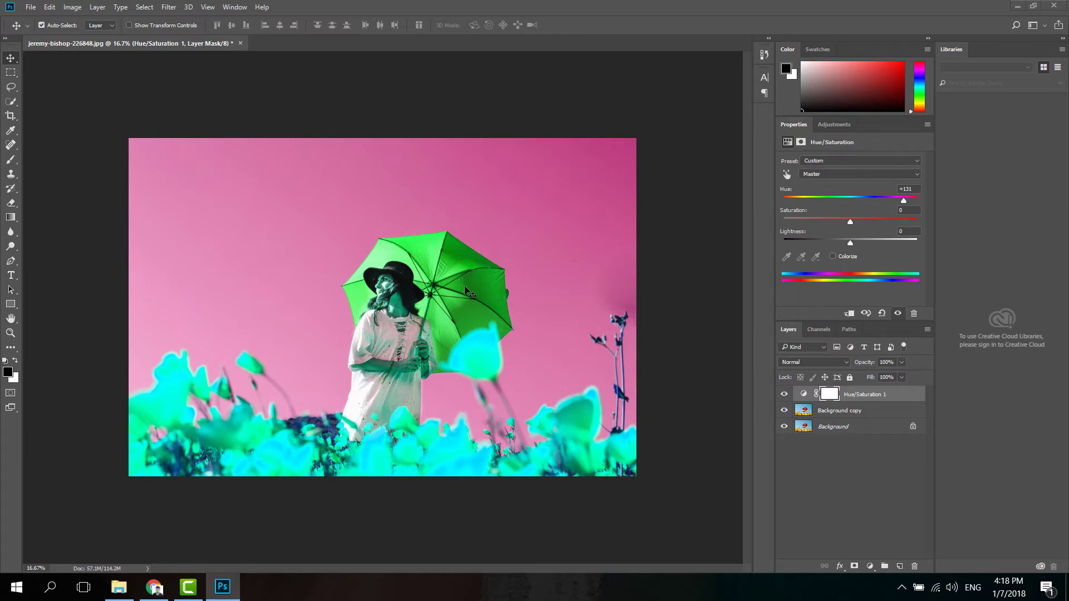
- Paint black on the Hue/Saturation mask to restore the sky and flowers' original colours
{"action": "key", "text": "b"}
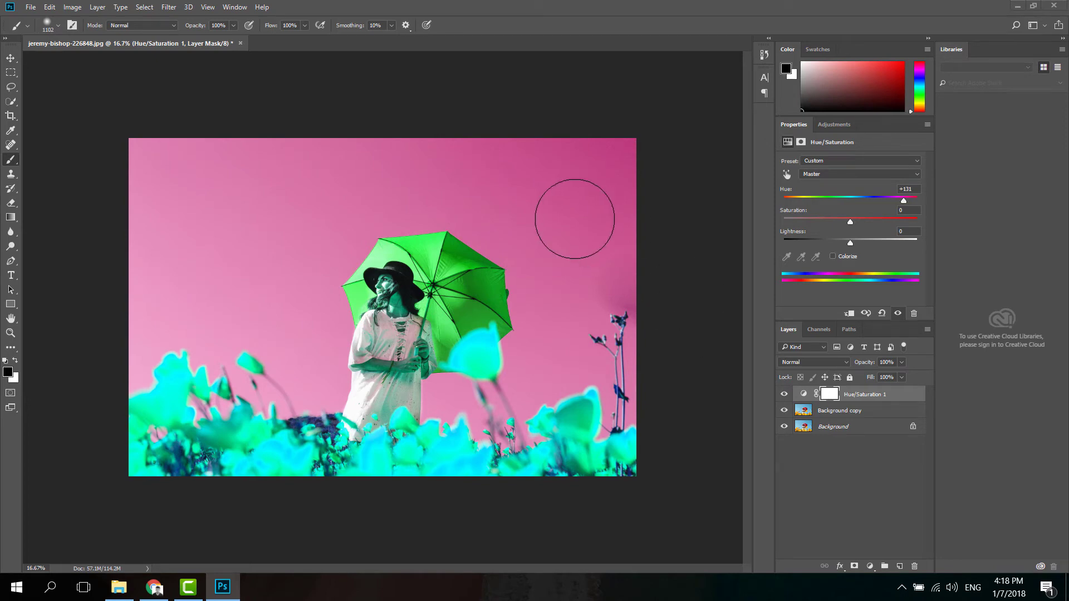
{"action": "mouse_move", "coordinate": [579, 218]}
{"action": "left_mouse_down"}
{"action": "mouse_move", "coordinate": [43, 211]}
{"action": "mouse_move", "coordinate": [303, 348]}
{"action": "mouse_move", "coordinate": [673, 487]}
{"action": "mouse_move", "coordinate": [360, 115]}
{"action": "left_mouse_up"}
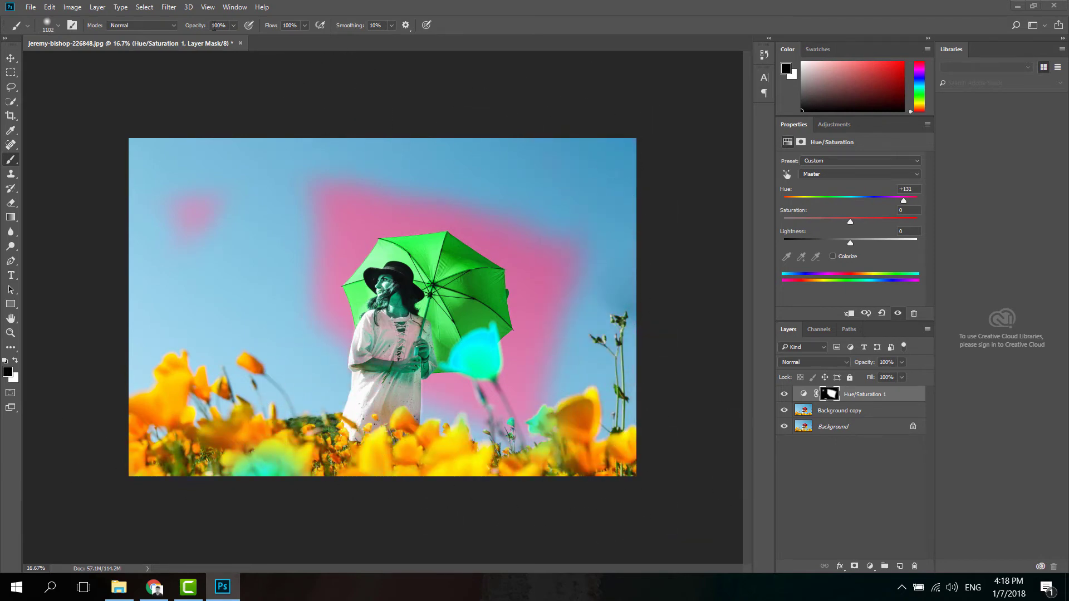
{"action": "left_click_drag", "start_coordinate": [301, 210], "coordinate": [172, 191]}
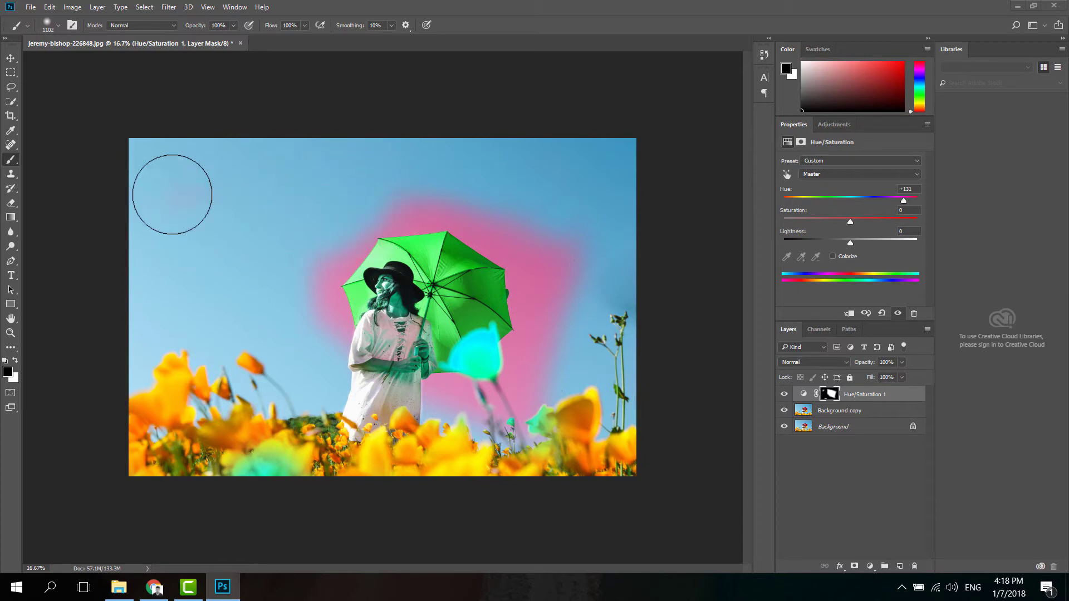
{"action": "mouse_move", "coordinate": [244, 391]}
{"action": "left_mouse_down"}
{"action": "mouse_move", "coordinate": [538, 393]}
{"action": "mouse_move", "coordinate": [515, 199]}
{"action": "left_mouse_up"}
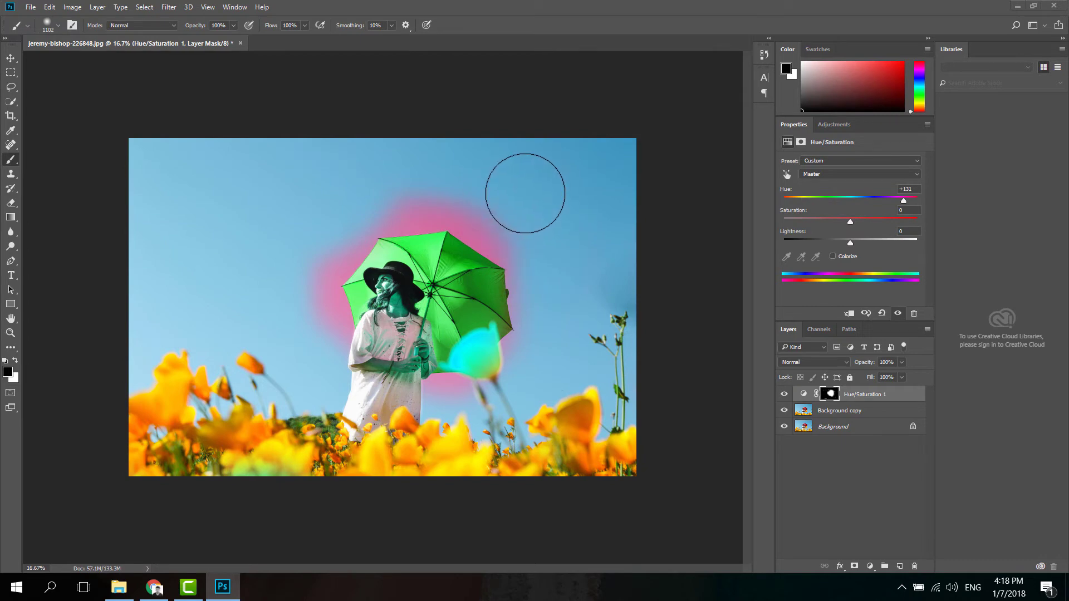
- Zoom in and mask the hue shift off a sky patch, the hand and a yellow flower
{"action": "key", "text": "ctrl+plus"}
{"action": "key", "text": "ctrl+plus"}
{"action": "key", "text": "ctrl+plus"}
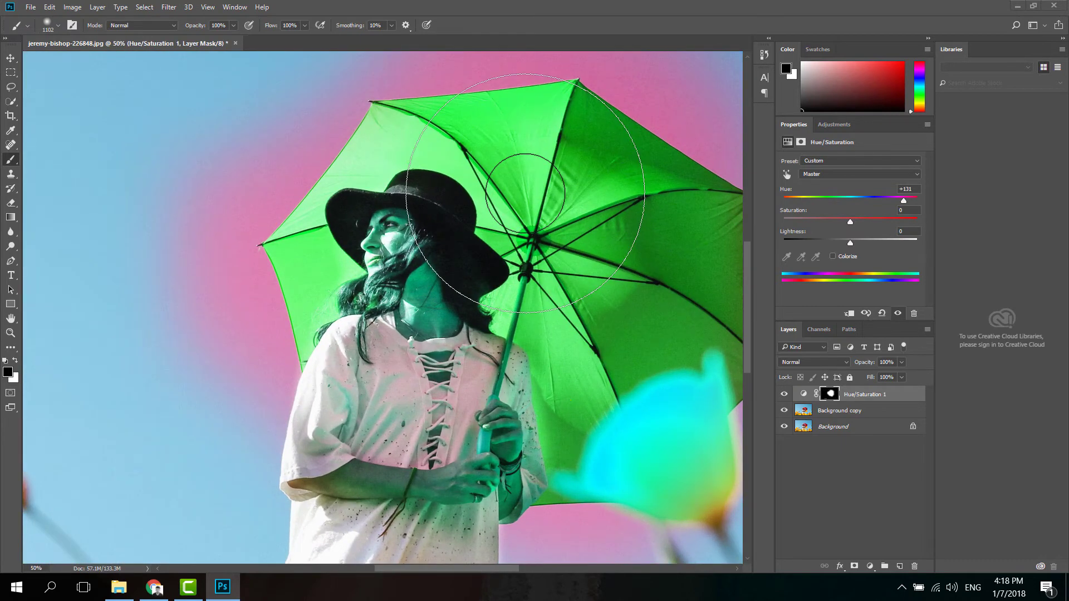
{"action": "left_click", "coordinate": [59, 26]}
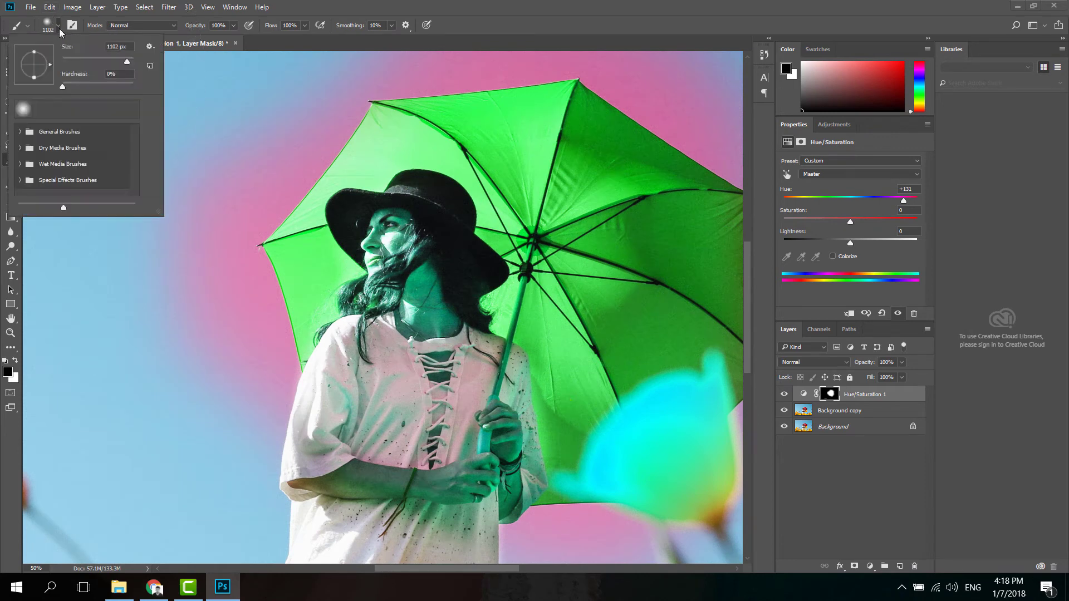
{"action": "left_click", "coordinate": [89, 60]}
{"action": "left_click_drag", "start_coordinate": [227, 190], "coordinate": [265, 149]}
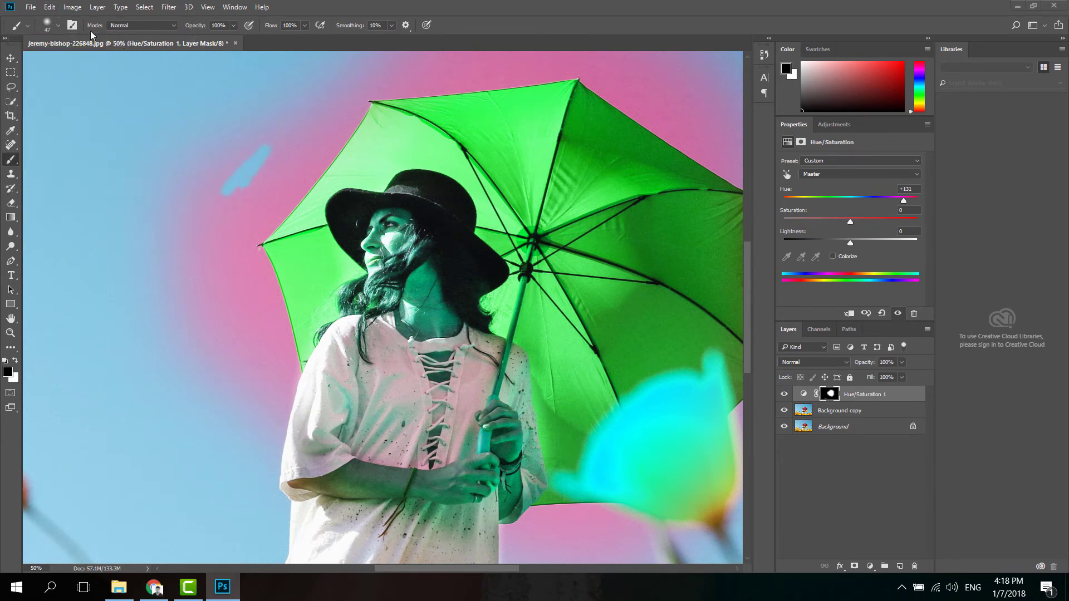
{"action": "left_click", "coordinate": [57, 27]}
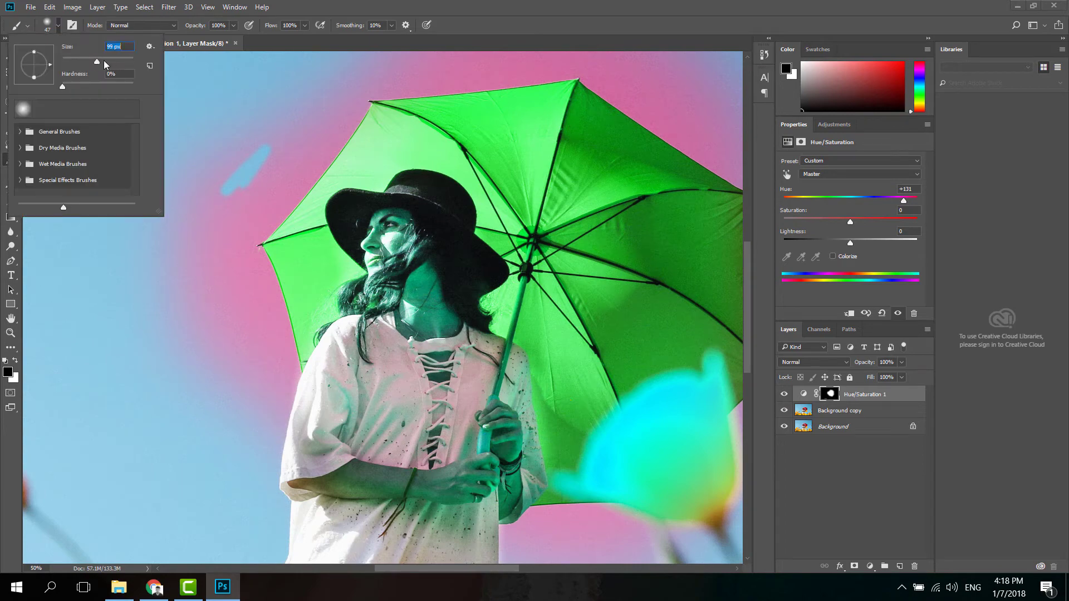
{"action": "mouse_move", "coordinate": [103, 60]}
{"action": "left_mouse_down"}
{"action": "mouse_move", "coordinate": [225, 286]}
{"action": "mouse_move", "coordinate": [373, 417]}
{"action": "mouse_move", "coordinate": [495, 474]}
{"action": "left_mouse_up"}
{"action": "key", "text": "Return"}
{"action": "scroll", "coordinate": [496, 473], "scroll_direction": "down", "scroll_amount": 2}
{"action": "left_click_drag", "start_coordinate": [613, 362], "coordinate": [706, 530]}
- Review the layer mask, then open andrew-worley-305131.jpg from Explorer as a second document
{"action": "key", "text": "ctrl+minus"}
{"action": "key", "text": "ctrl+minus"}
{"action": "key", "text": "ctrl+minus"}
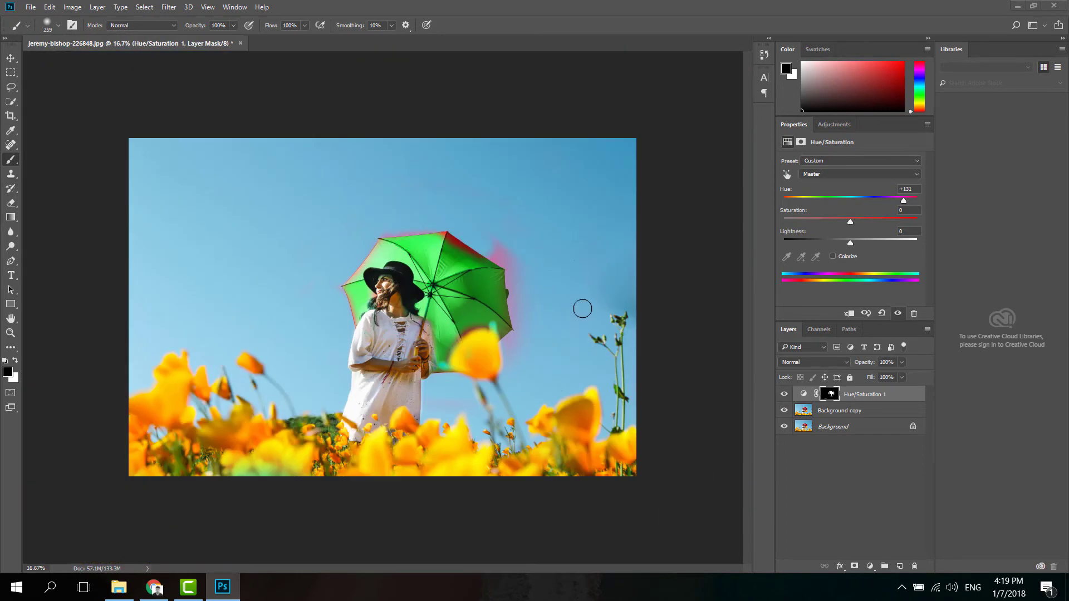
{"action": "key", "text": "ctrl+plus"}
{"action": "key", "text": "x"}
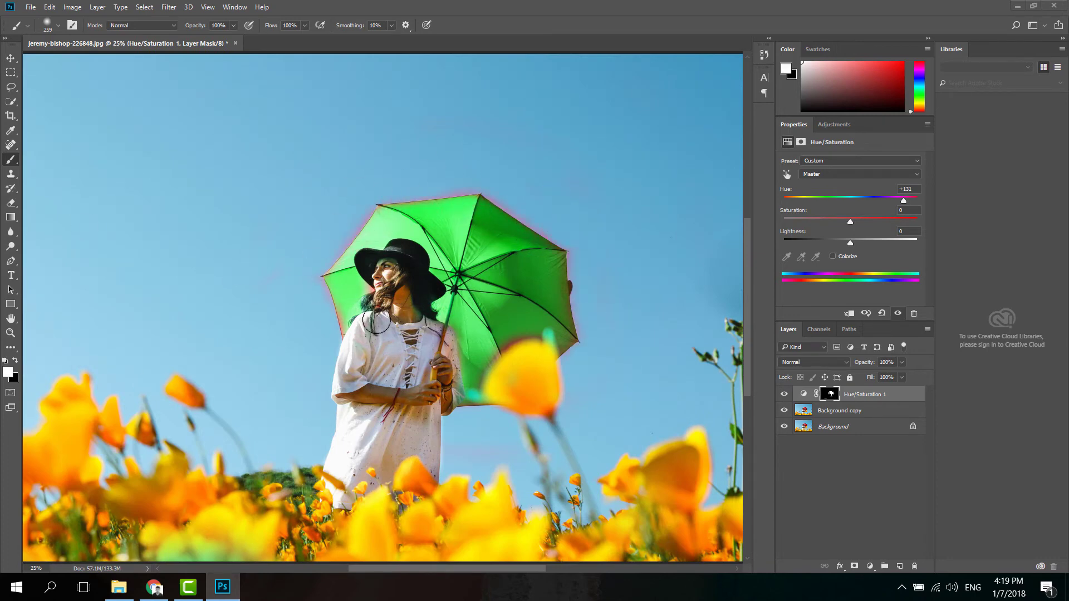
{"action": "key", "text": "ctrl+minus"}
{"action": "key", "text": "x"}
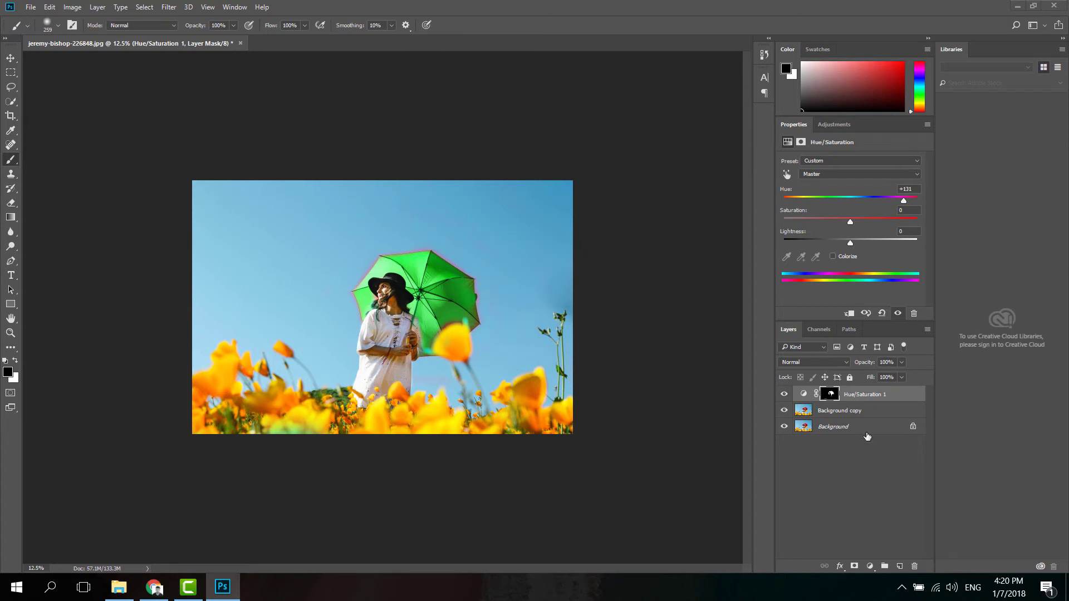
{"action": "left_click", "coordinate": [831, 394]}
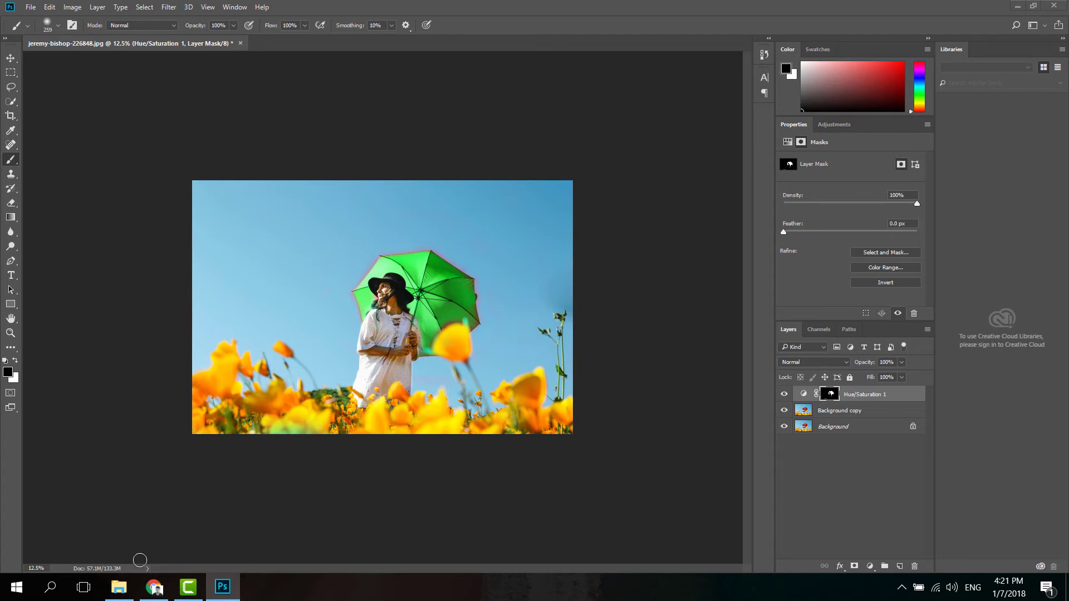
{"action": "left_click", "coordinate": [135, 582]}
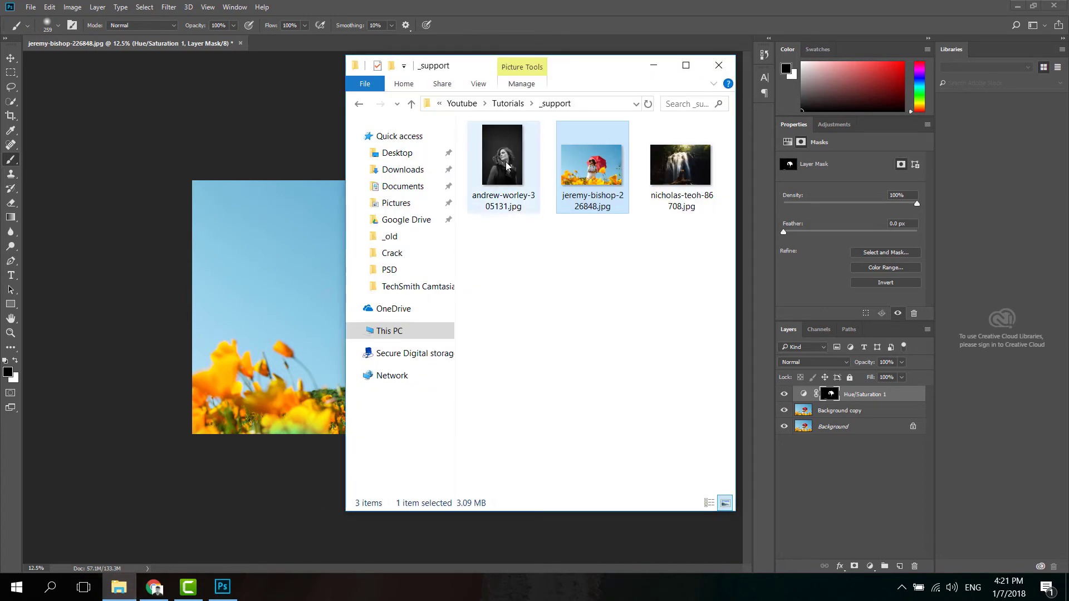
{"action": "mouse_move", "coordinate": [501, 162]}
{"action": "left_mouse_down"}
{"action": "mouse_move", "coordinate": [396, 122]}
{"action": "mouse_move", "coordinate": [290, 42]}
{"action": "left_mouse_up"}
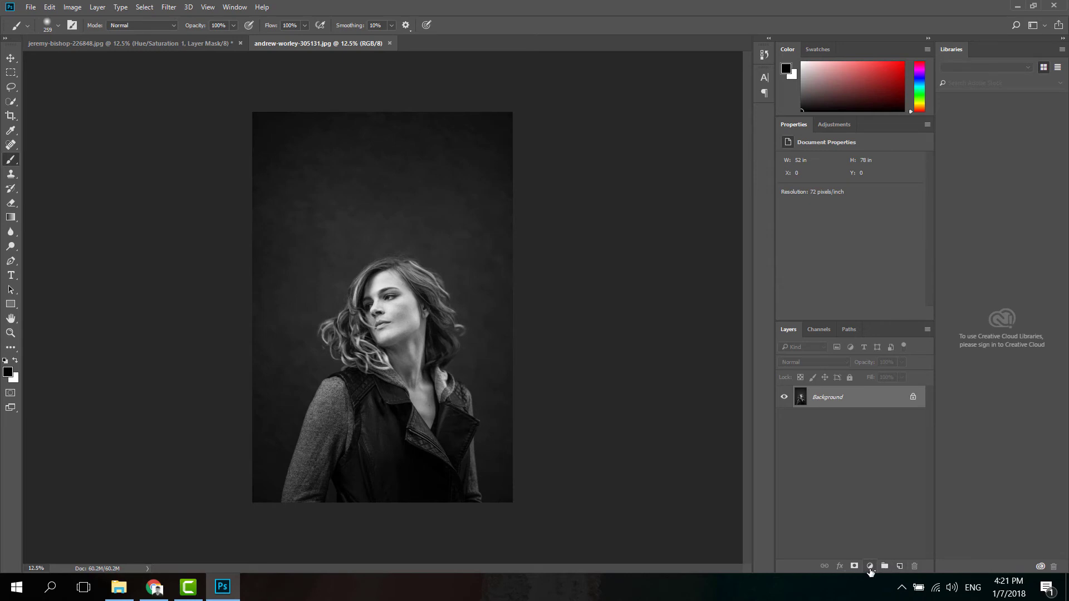
- Add an empty Layer 1 above the portrait's Background and select it
{"action": "left_click", "coordinate": [870, 566]}
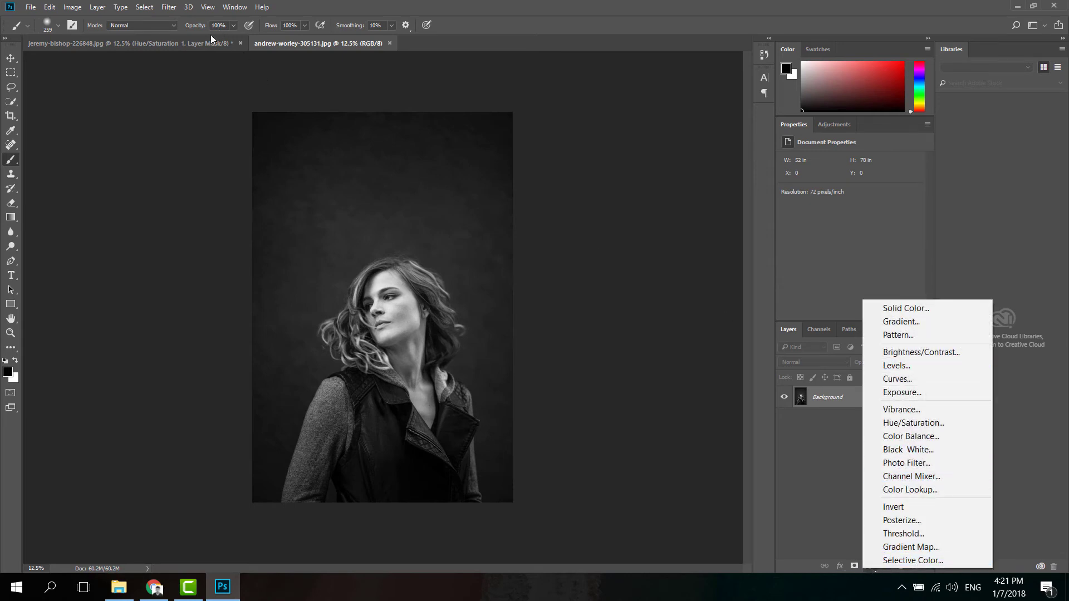
{"action": "left_click", "coordinate": [197, 39]}
{"action": "left_click", "coordinate": [178, 43]}
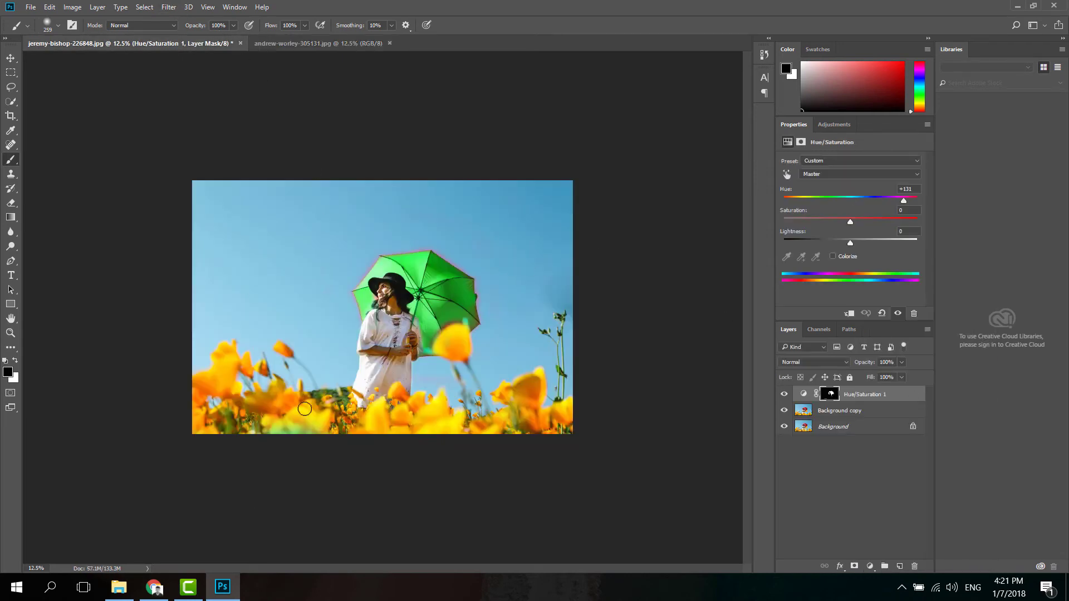
{"action": "left_click", "coordinate": [302, 44]}
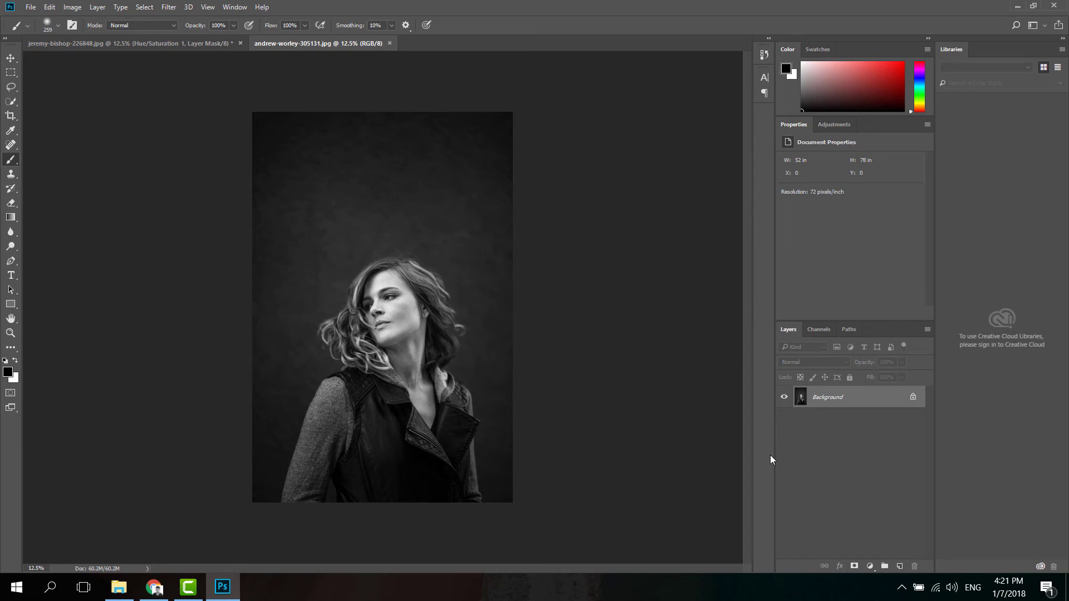
{"action": "left_click", "coordinate": [898, 566]}
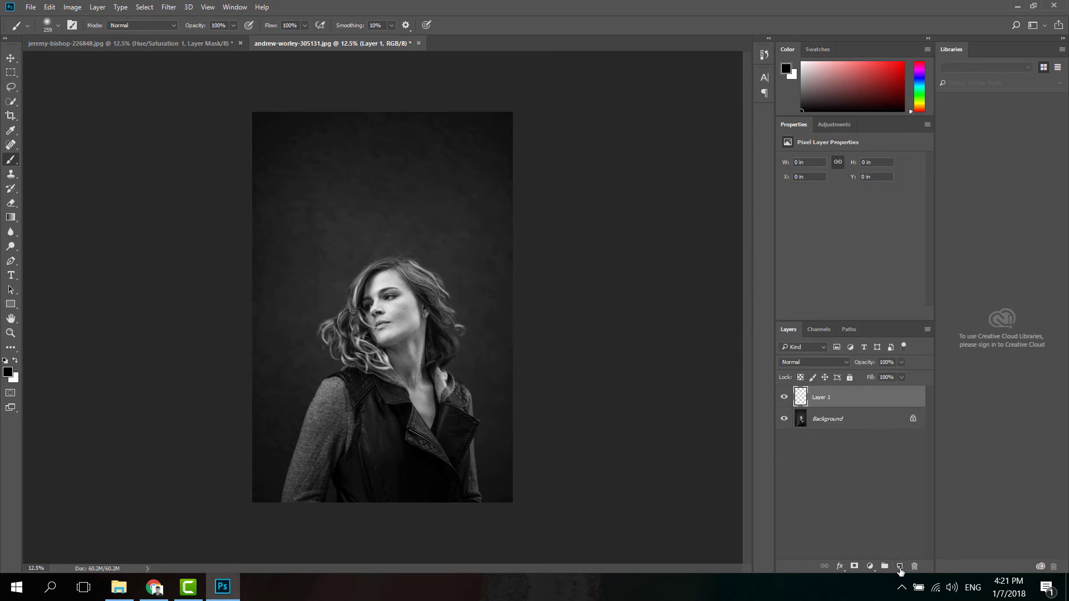
{"action": "left_click", "coordinate": [842, 418]}
{"action": "left_click", "coordinate": [822, 396]}
- Set the foreground colour to orange #fca456 in the Color Picker
{"action": "left_click", "coordinate": [8, 372]}
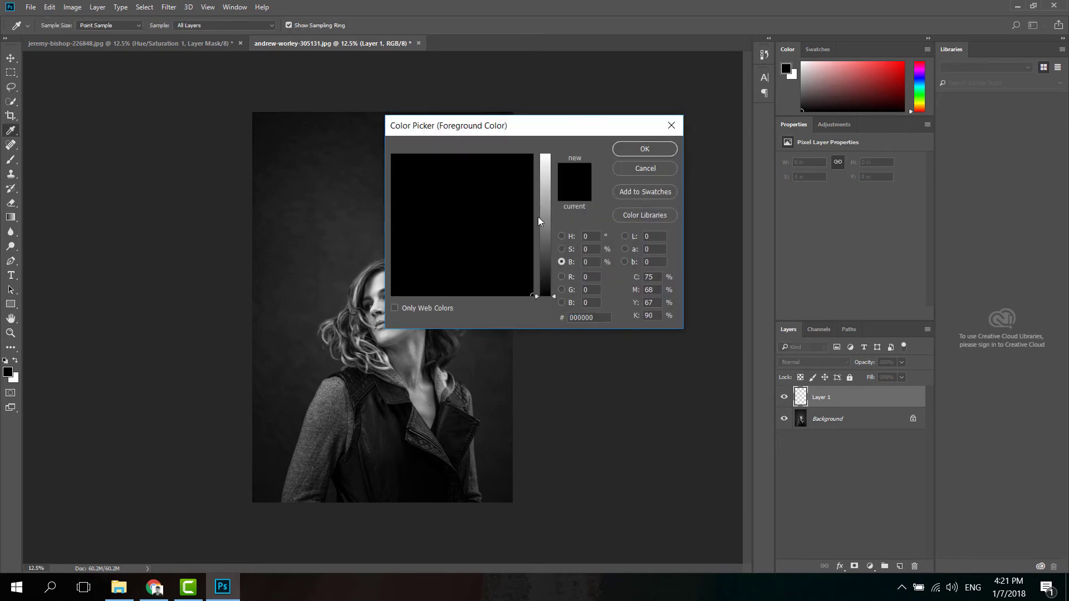
{"action": "left_click", "coordinate": [508, 239]}
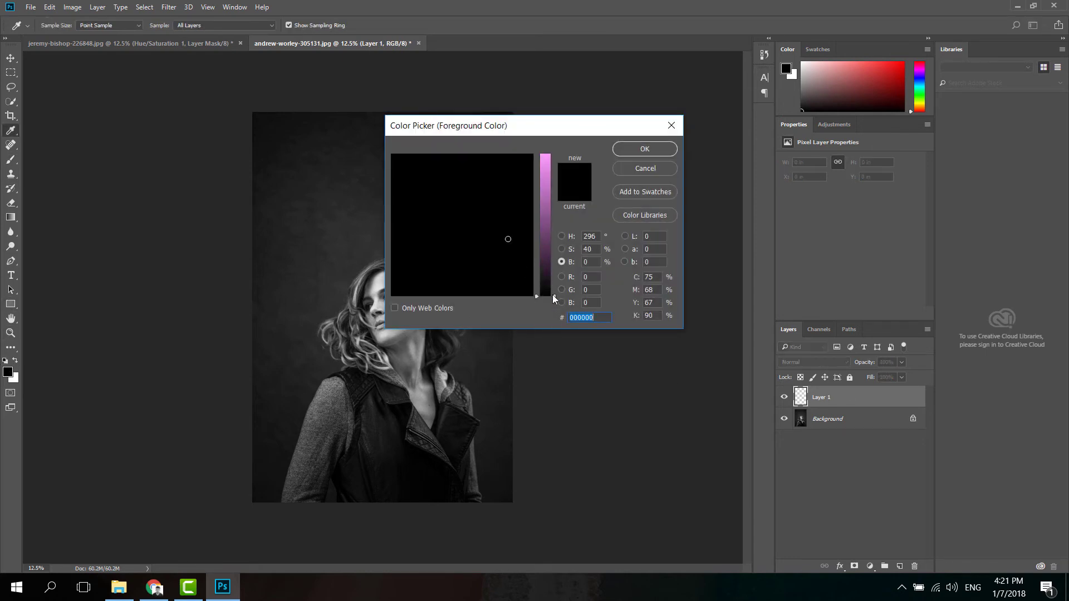
{"action": "left_click_drag", "start_coordinate": [545, 253], "coordinate": [530, 225]}
{"action": "left_click", "coordinate": [413, 172]}
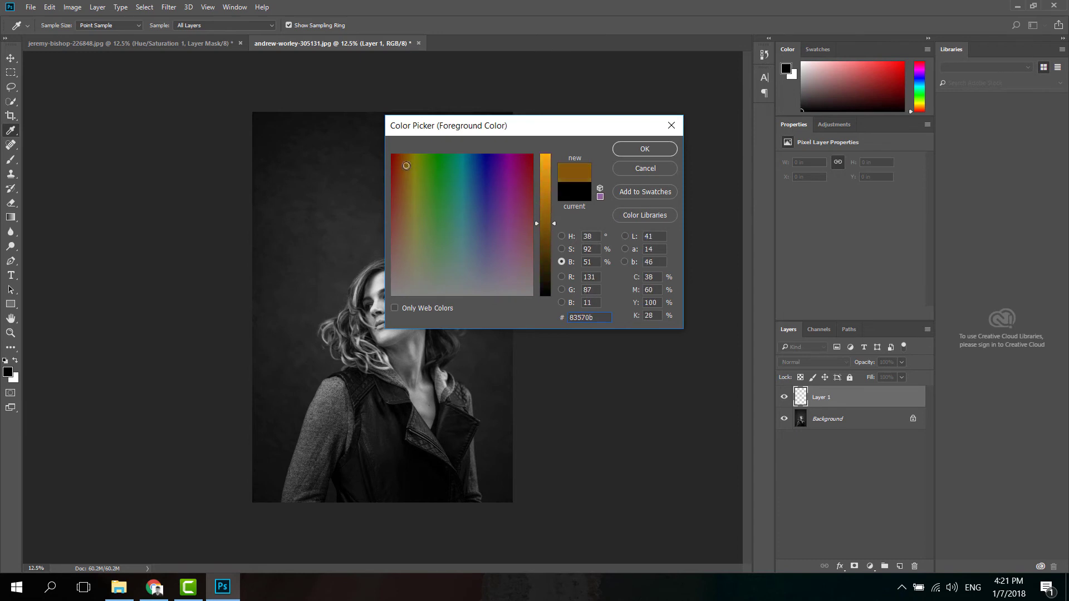
{"action": "mouse_move", "coordinate": [539, 158]}
{"action": "left_mouse_down"}
{"action": "mouse_move", "coordinate": [546, 169]}
{"action": "mouse_move", "coordinate": [543, 157]}
{"action": "left_mouse_up"}
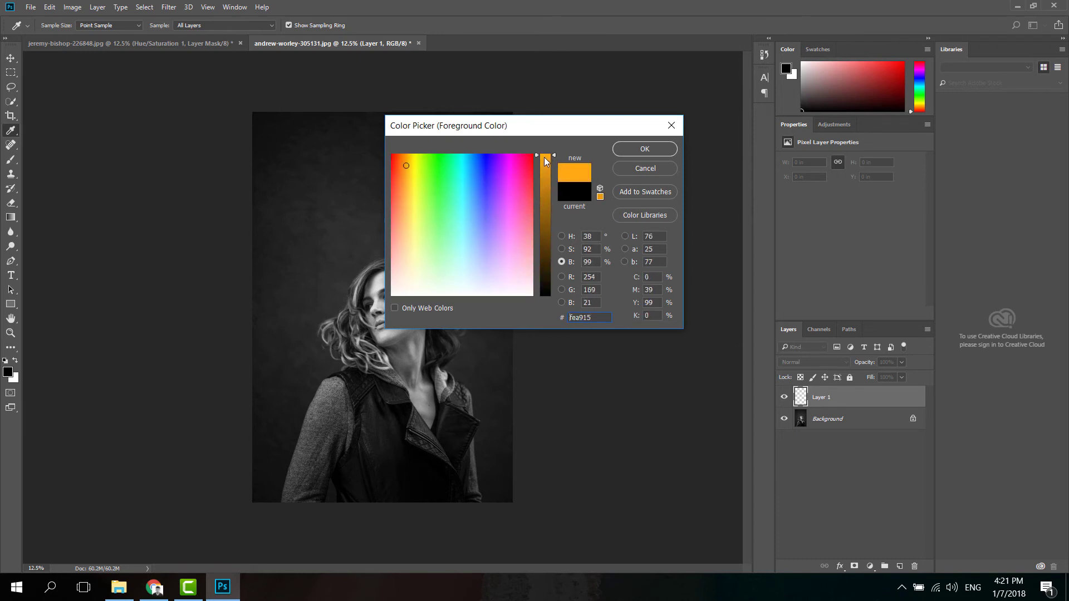
{"action": "left_click", "coordinate": [410, 203]}
{"action": "left_click_drag", "start_coordinate": [409, 204], "coordinate": [402, 201]}
{"action": "left_click", "coordinate": [646, 150]}
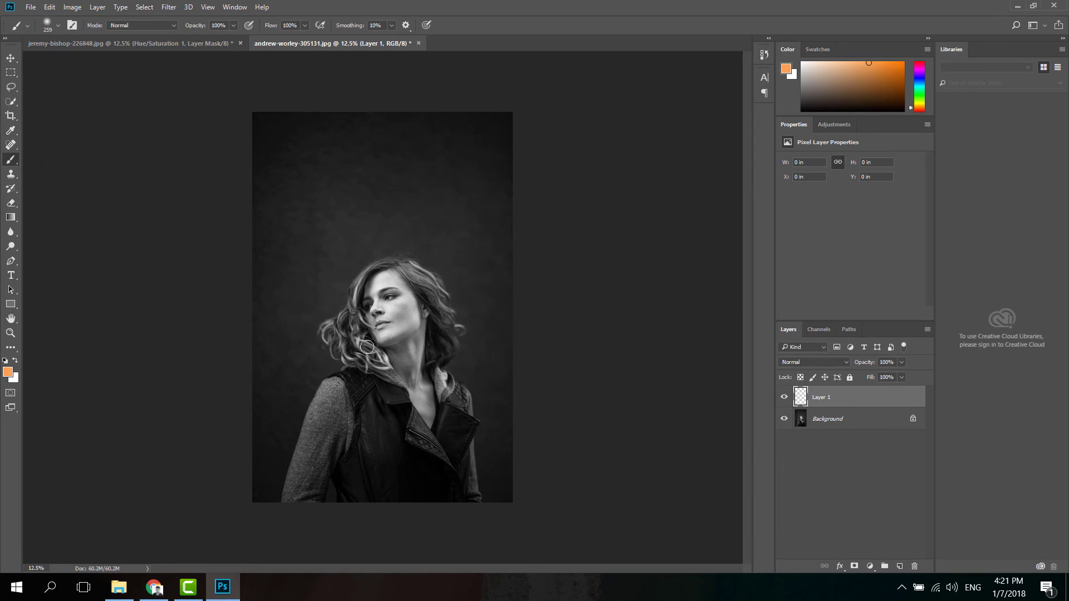
- Paint orange over the face, neck and hair with a 723 px brush, blending Layer 1 in Overlay
{"action": "right_click", "coordinate": [477, 338], "text": "alt"}
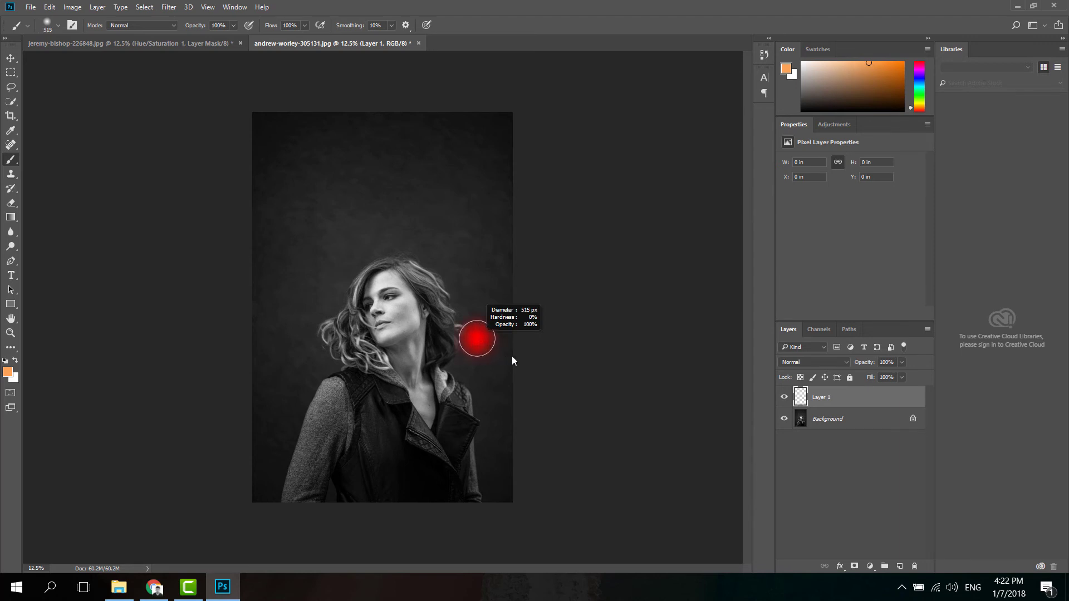
{"action": "left_click_drag", "start_coordinate": [478, 338], "coordinate": [528, 365]}
{"action": "mouse_move", "coordinate": [380, 301]}
{"action": "left_mouse_down"}
{"action": "mouse_move", "coordinate": [383, 279]}
{"action": "mouse_move", "coordinate": [432, 398]}
{"action": "mouse_move", "coordinate": [406, 358]}
{"action": "mouse_move", "coordinate": [406, 323]}
{"action": "mouse_move", "coordinate": [373, 308]}
{"action": "left_mouse_up"}
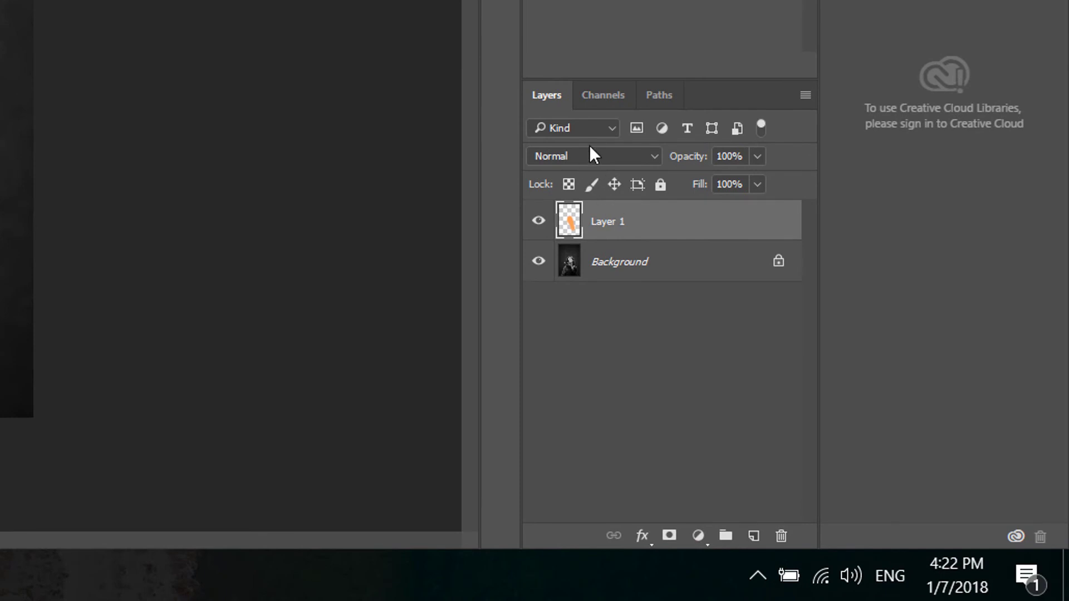
{"action": "left_click", "coordinate": [589, 156]}
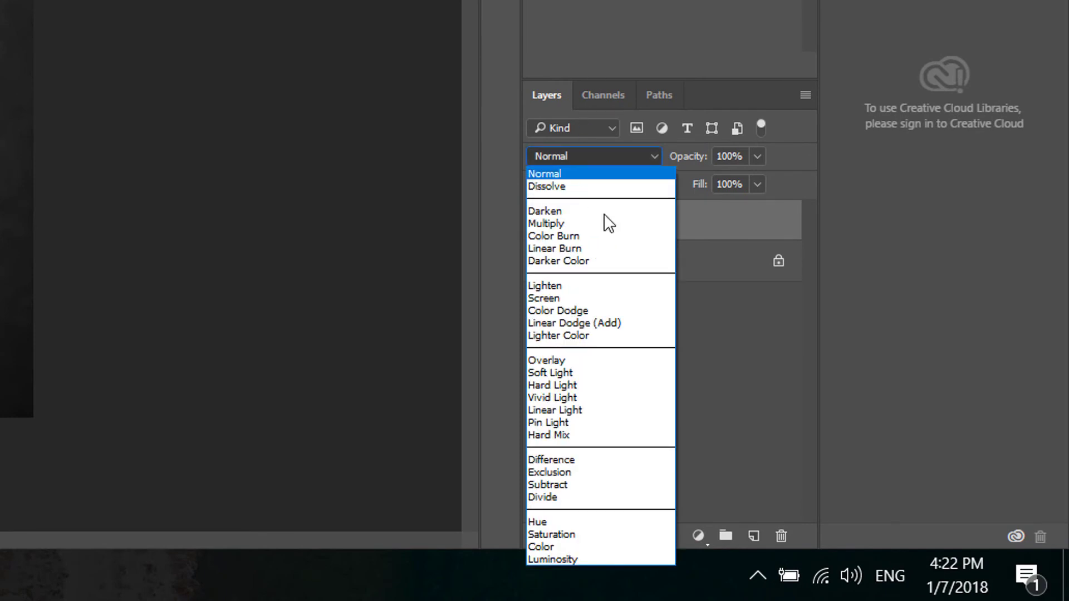
{"action": "left_click", "coordinate": [585, 360]}
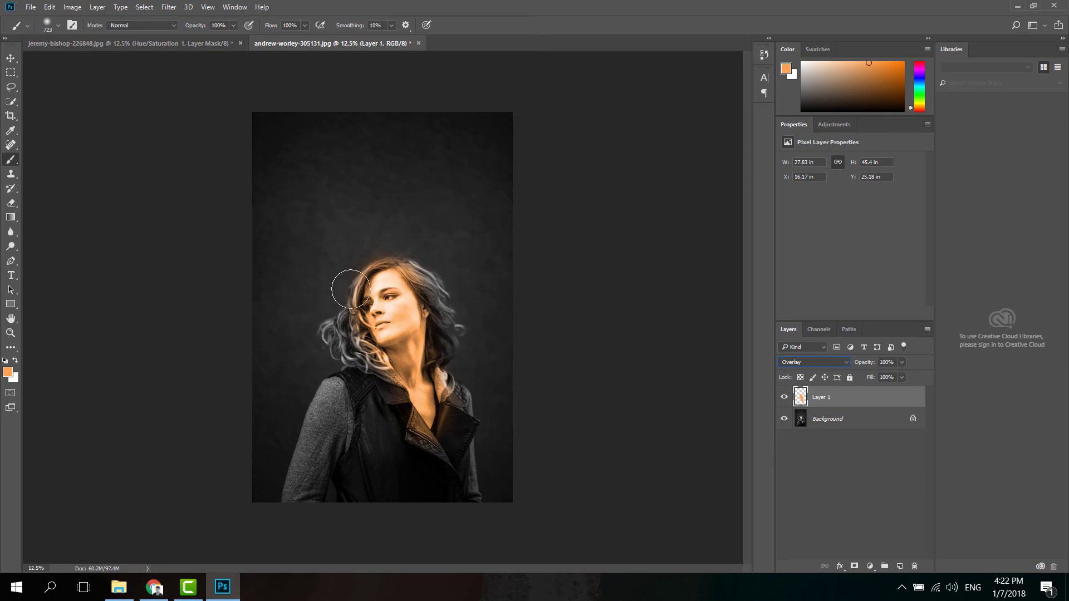
- Add a mask to Layer 1 and paint black to remove the orange from the hair and jacket collar
{"action": "left_click", "coordinate": [854, 566]}
{"action": "key", "text": "ctrl+0"}
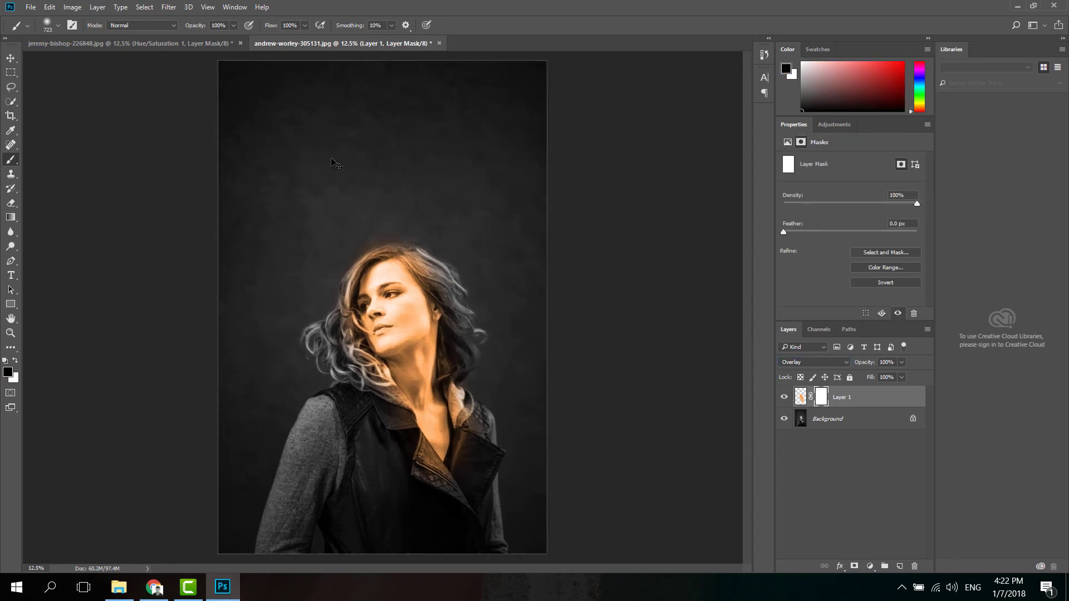
{"action": "key", "text": "ctrl+KP_Add"}
{"action": "key", "text": "ctrl+KP_Add"}
{"action": "key", "text": "ctrl+KP_Add"}
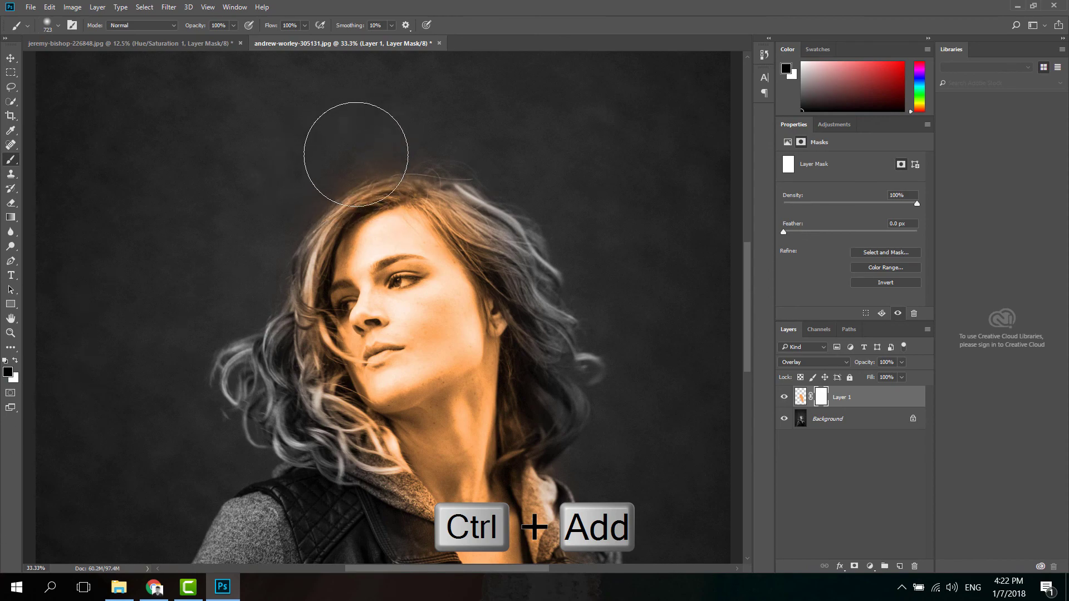
{"action": "mouse_move", "coordinate": [434, 138]}
{"action": "left_mouse_down"}
{"action": "mouse_move", "coordinate": [474, 190]}
{"action": "mouse_move", "coordinate": [577, 270]}
{"action": "left_mouse_up"}
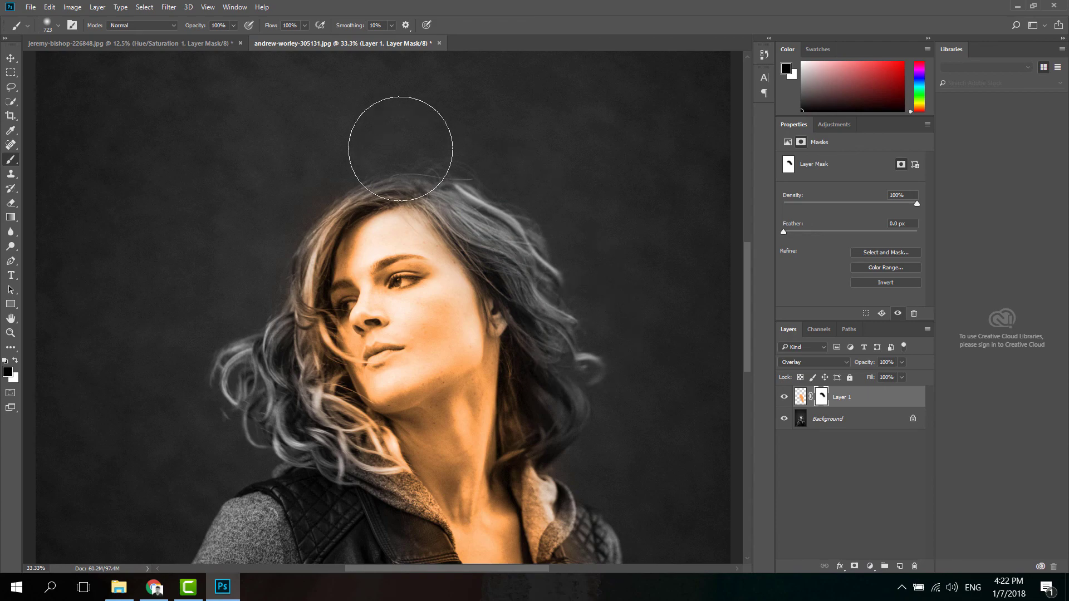
{"action": "mouse_move", "coordinate": [400, 148]}
{"action": "left_mouse_down"}
{"action": "mouse_move", "coordinate": [265, 339]}
{"action": "mouse_move", "coordinate": [353, 512]}
{"action": "mouse_move", "coordinate": [334, 490]}
{"action": "left_mouse_up"}
{"action": "left_click", "coordinate": [72, 44]}
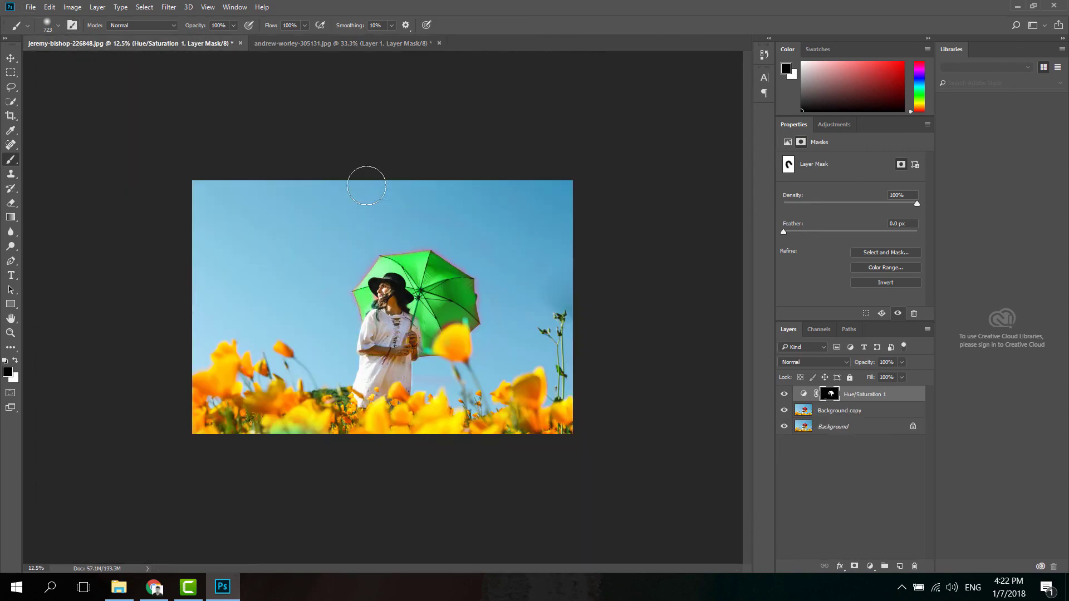
{"action": "left_click", "coordinate": [342, 44]}
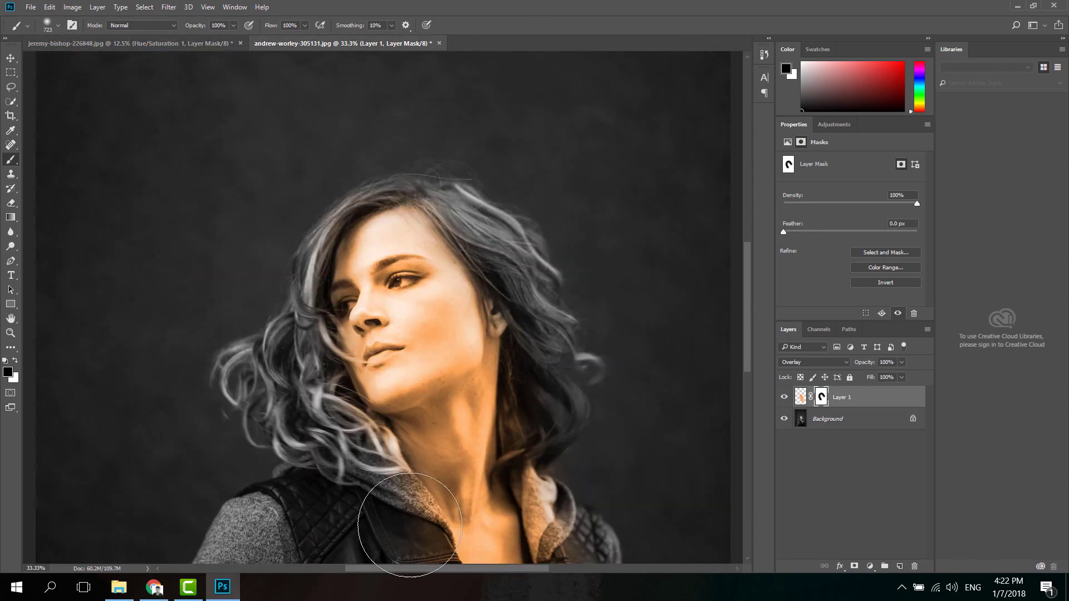
{"action": "left_click_drag", "start_coordinate": [410, 524], "coordinate": [334, 490]}
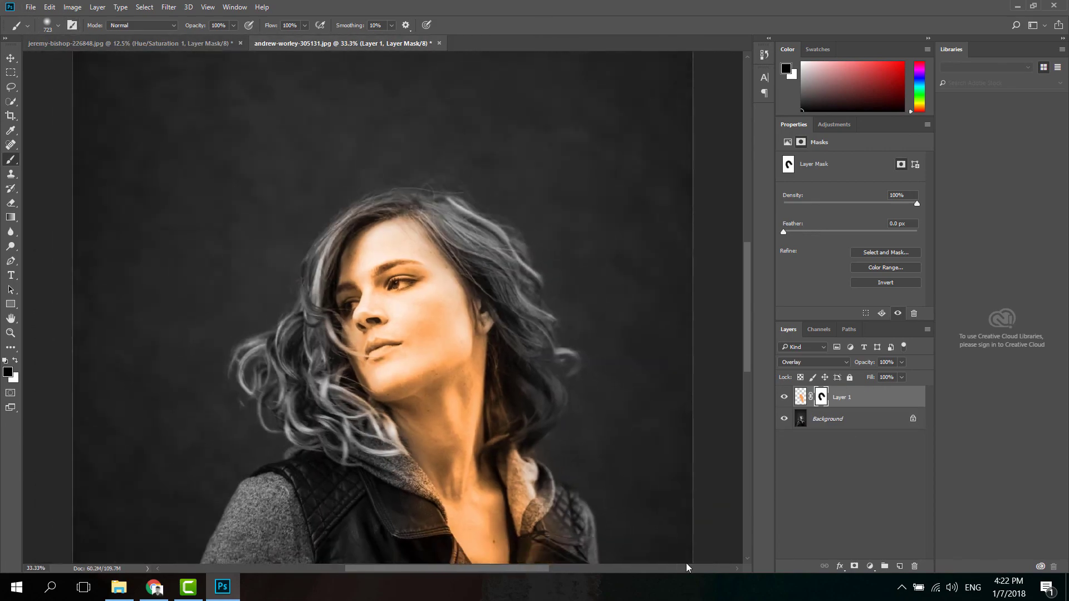
{"action": "key", "text": "ctrl+minus"}
{"action": "key", "text": "ctrl+minus"}
{"action": "key", "text": "ctrl+minus"}
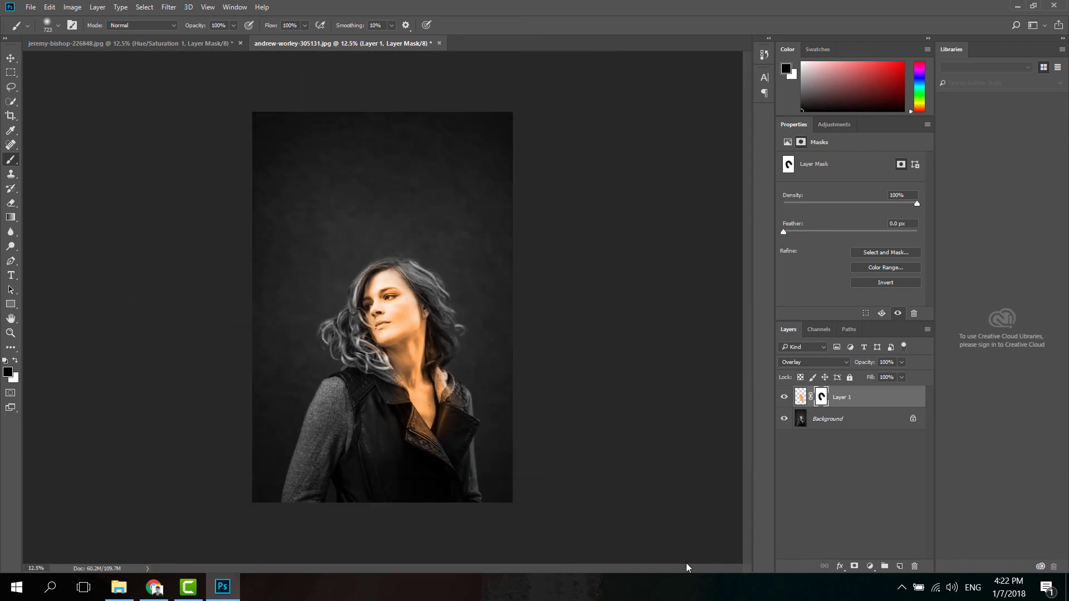